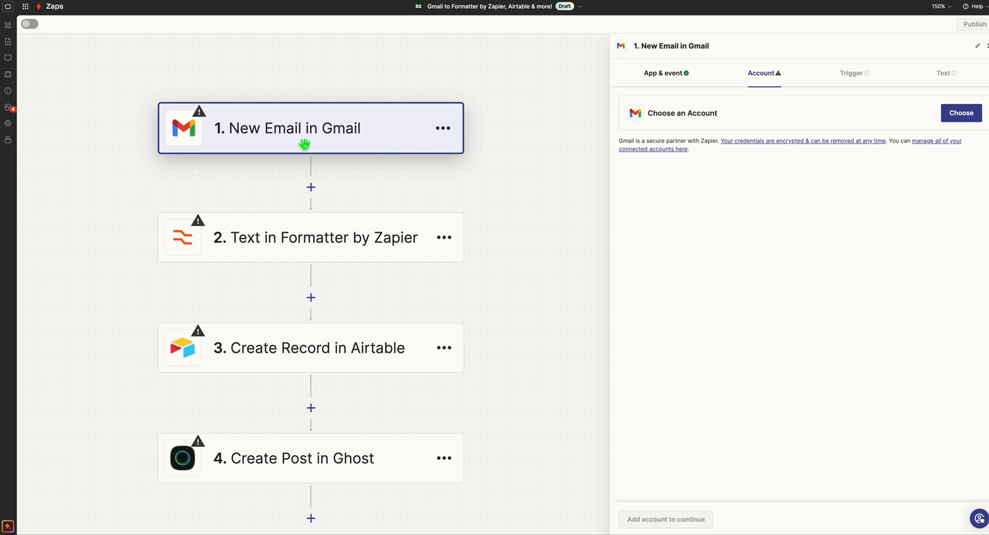
# - Examine the setup of the Zap's four steps: Gmail trigger, Formatter text, Airtable record and Ghost post
pyautogui.click(322, 234)
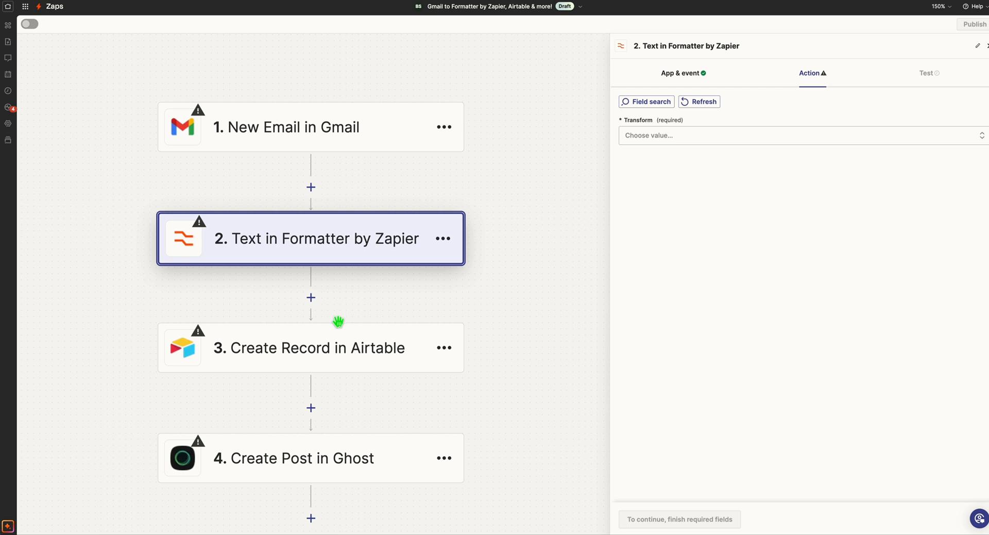
pyautogui.click(345, 352)
pyautogui.click(347, 444)
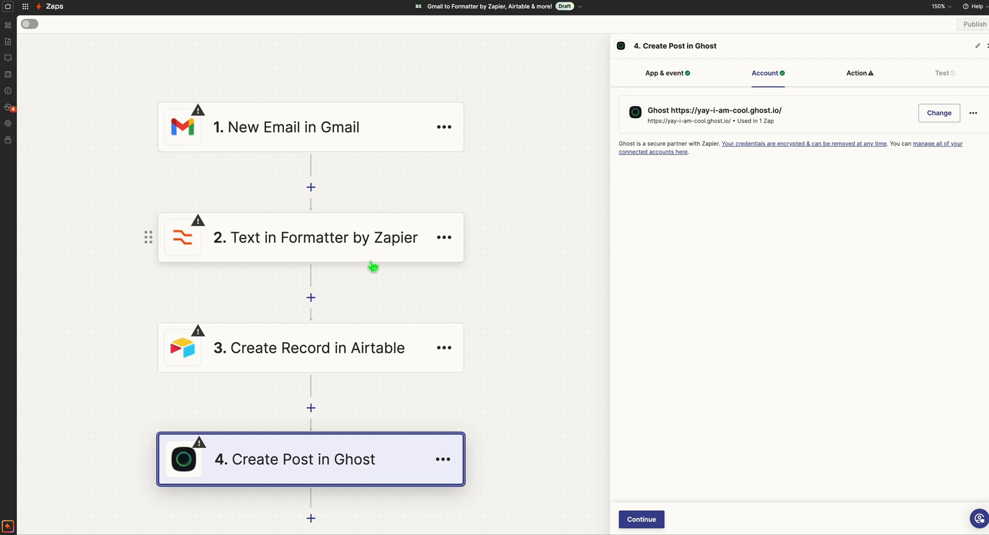
pyautogui.click(313, 132)
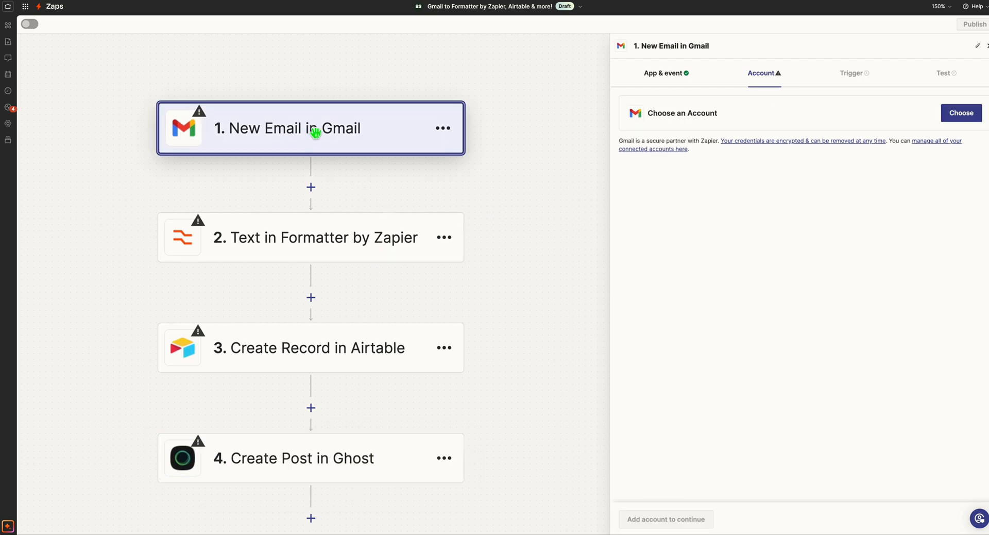
pyautogui.click(315, 232)
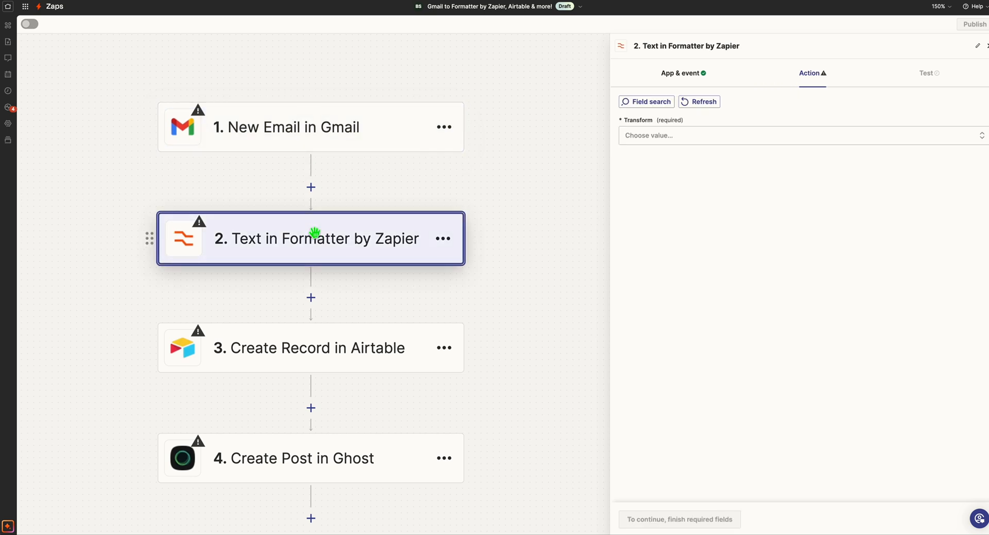
pyautogui.click(288, 344)
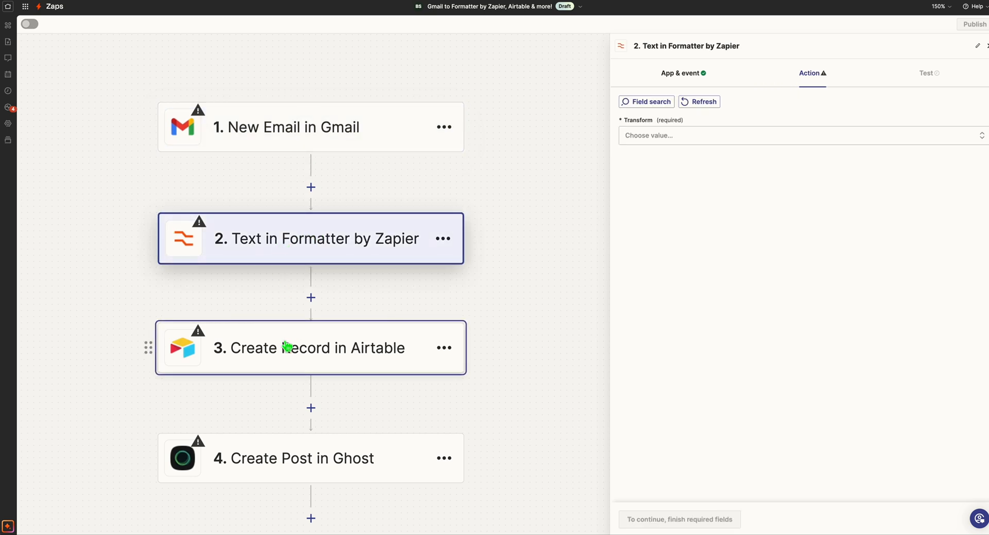
pyautogui.click(262, 462)
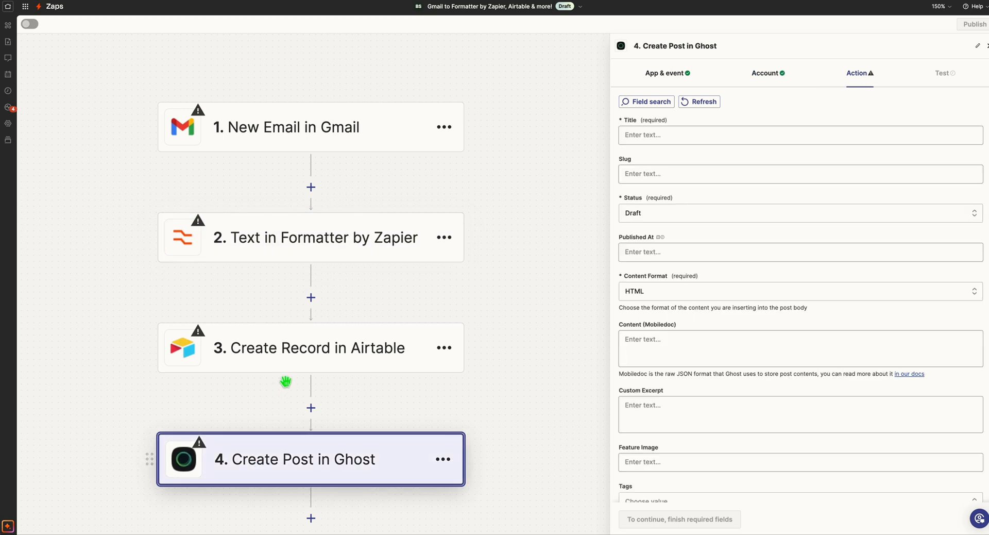
pyautogui.click(328, 243)
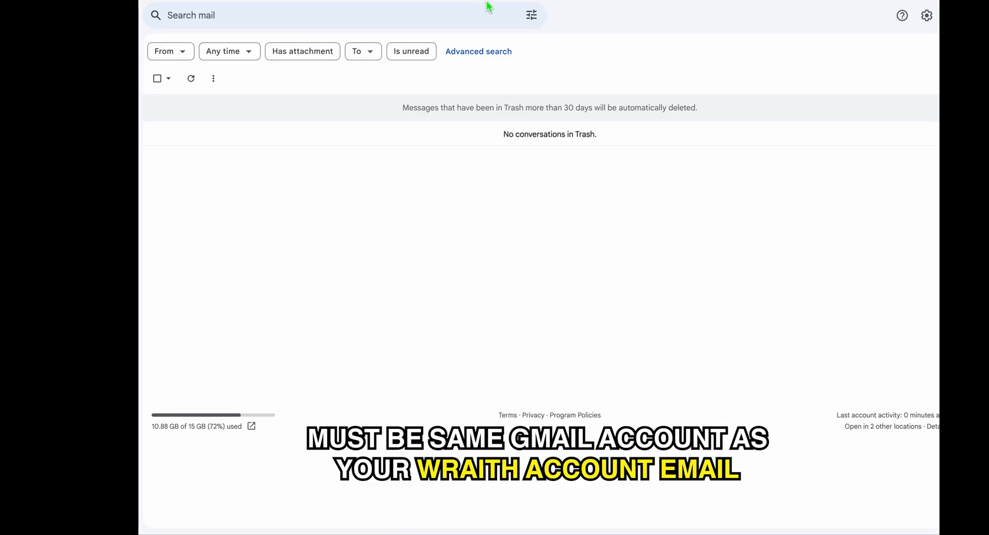
# - In Gmail, start a filter for messages from the Wraith Scribe no-reply address with the subject "Blog Post Payload"
pyautogui.click(532, 15)
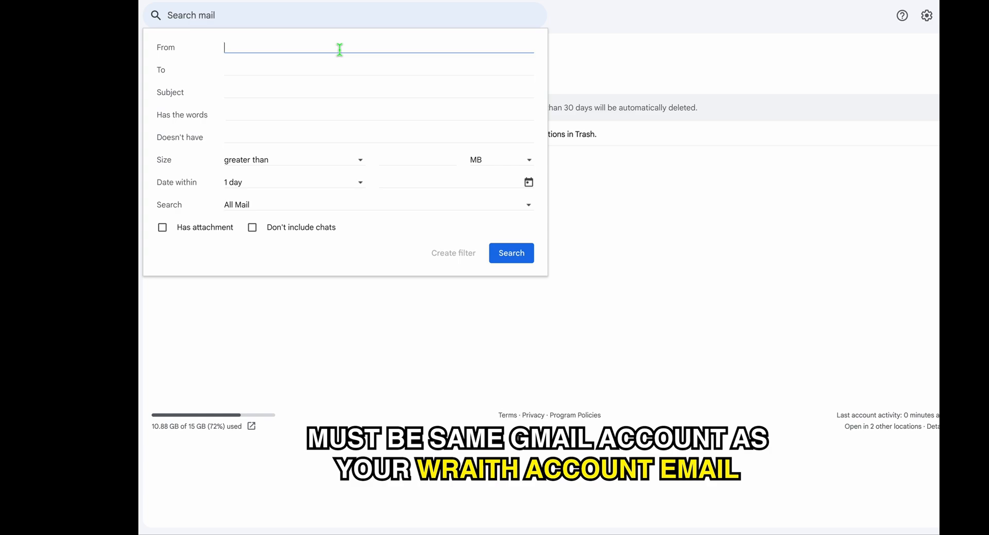
pyautogui.hotkey('ctrl', 'v')
pyautogui.click(264, 69)
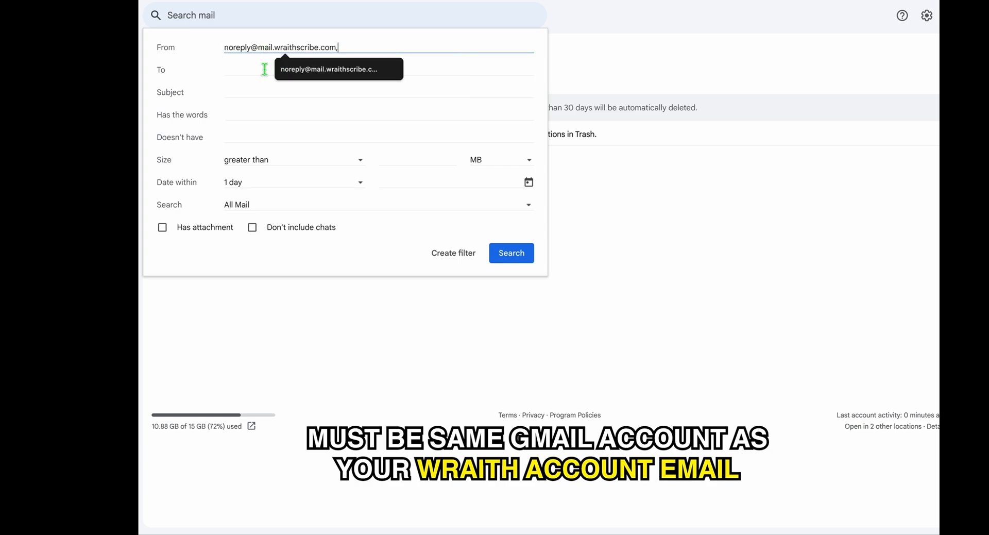
pyautogui.click(252, 92)
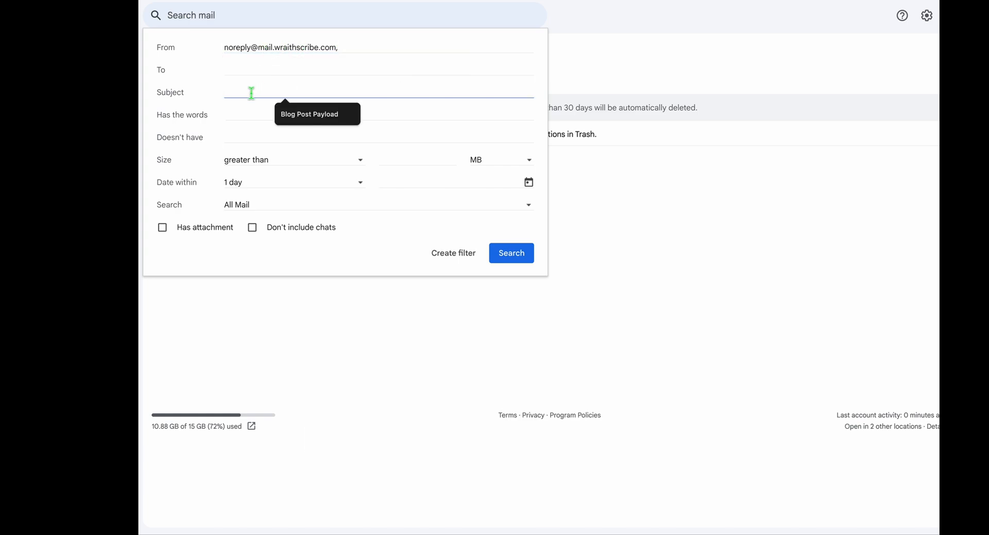
pyautogui.write('Blog Post Payload')
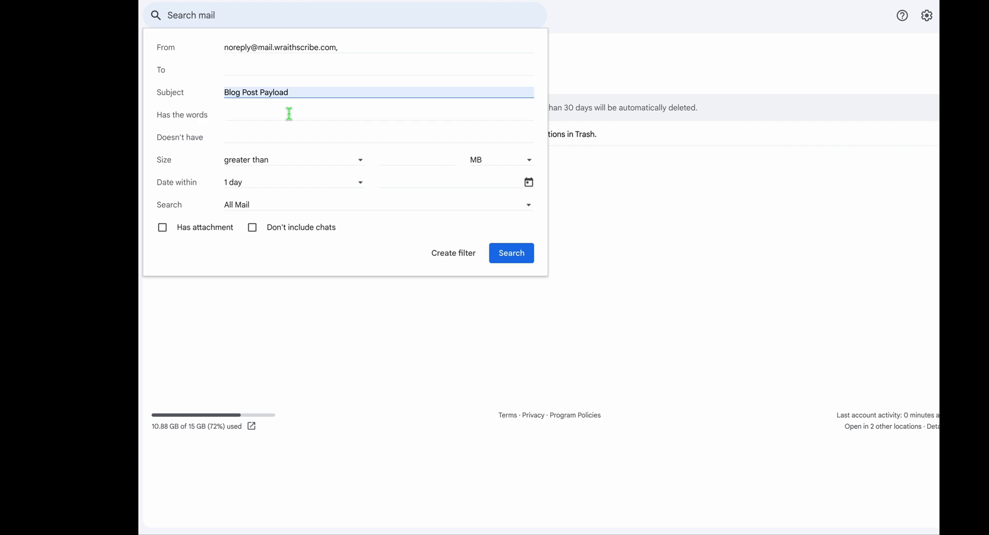
pyautogui.click(457, 256)
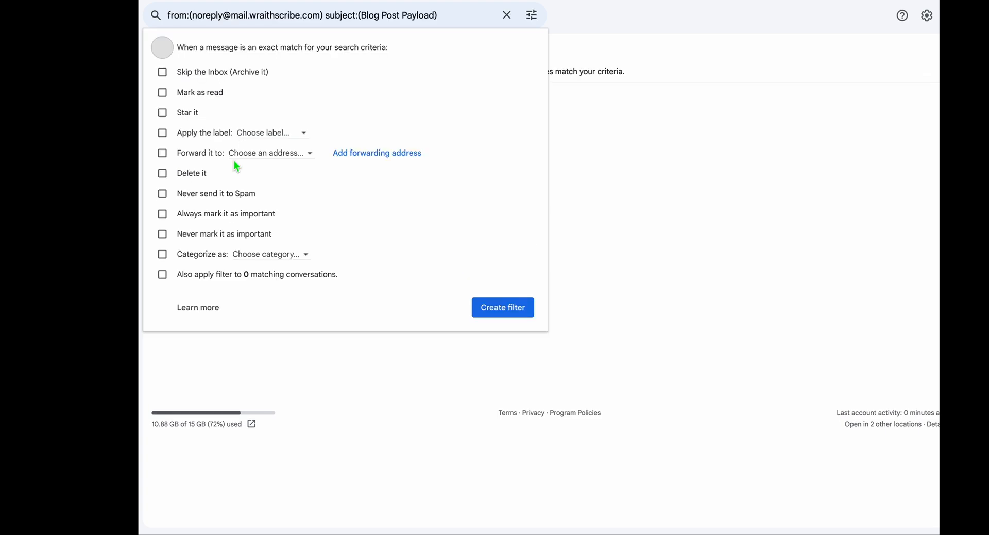
# - Create the filter so that matches skip the inbox and receive a new label named "Wraith Scribe Blog Posts"
pyautogui.click(199, 78)
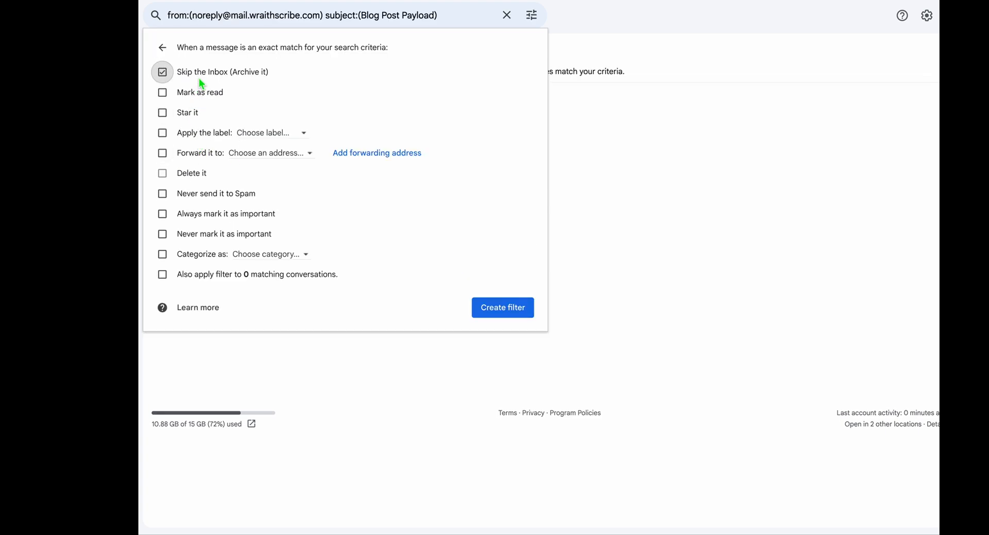
pyautogui.click(263, 135)
pyautogui.click(268, 154)
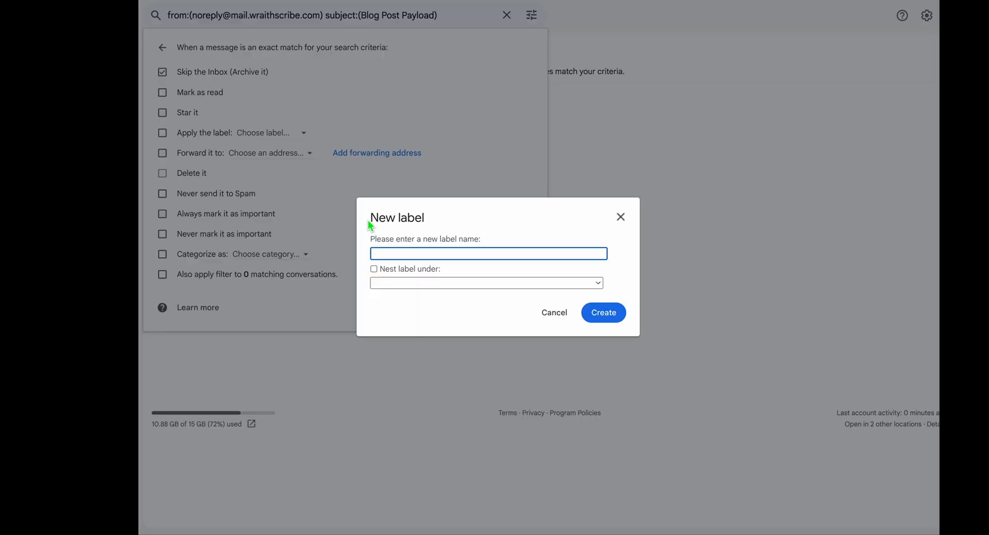
pyautogui.write('Wr')
pyautogui.press('BackSpace')
pyautogui.press('BackSpace')
pyautogui.press('BackSpace')
pyautogui.press('BackSpace')
pyautogui.click(590, 314)
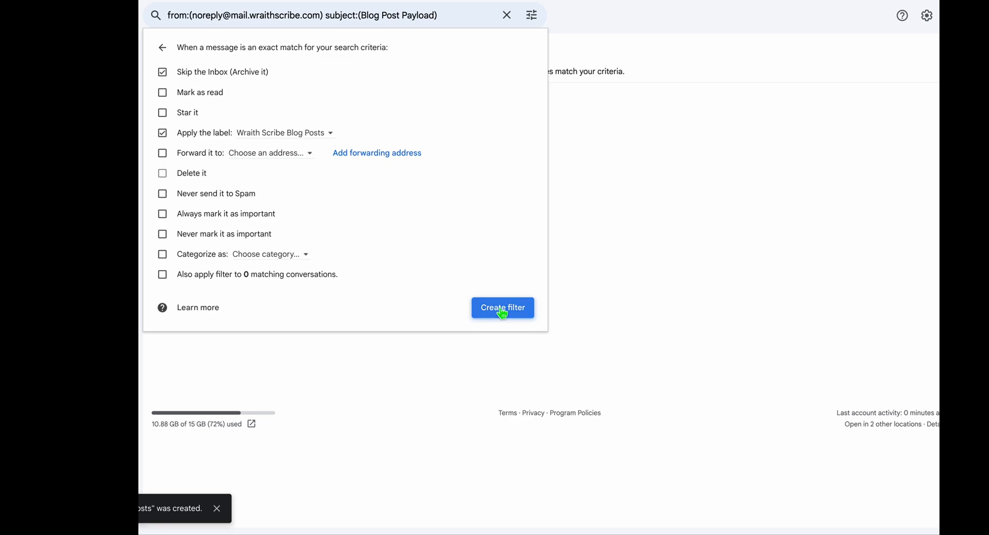
pyautogui.click(502, 309)
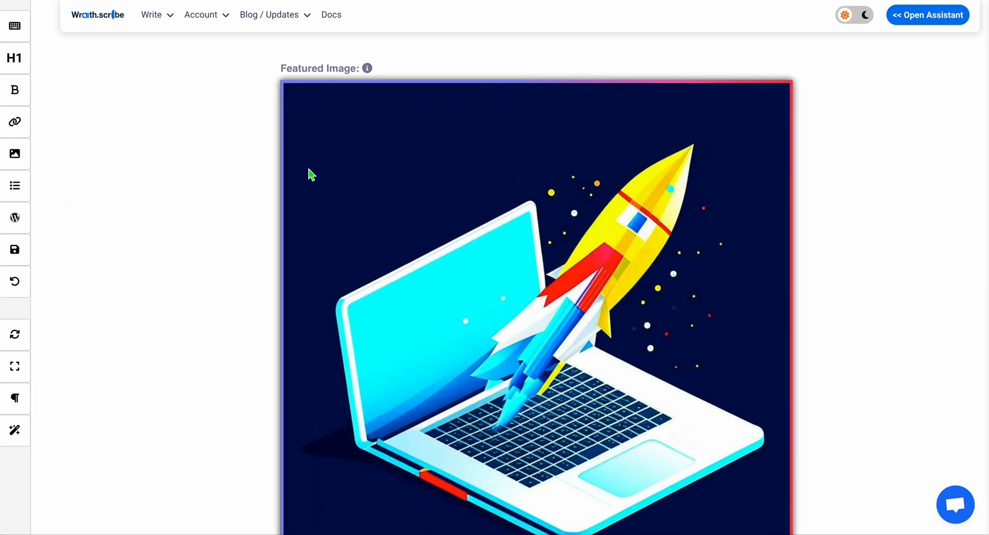
# - Switch to Wraith Scribe, send the article by email, and open the received Blog Post Payload message in Gmail
pyautogui.moveTo(18, 224)
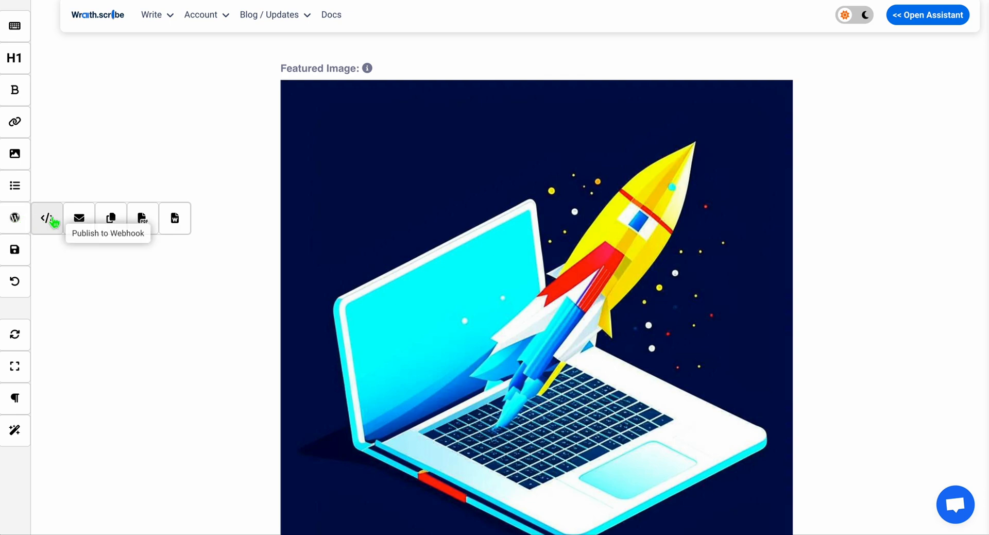
pyautogui.click(80, 220)
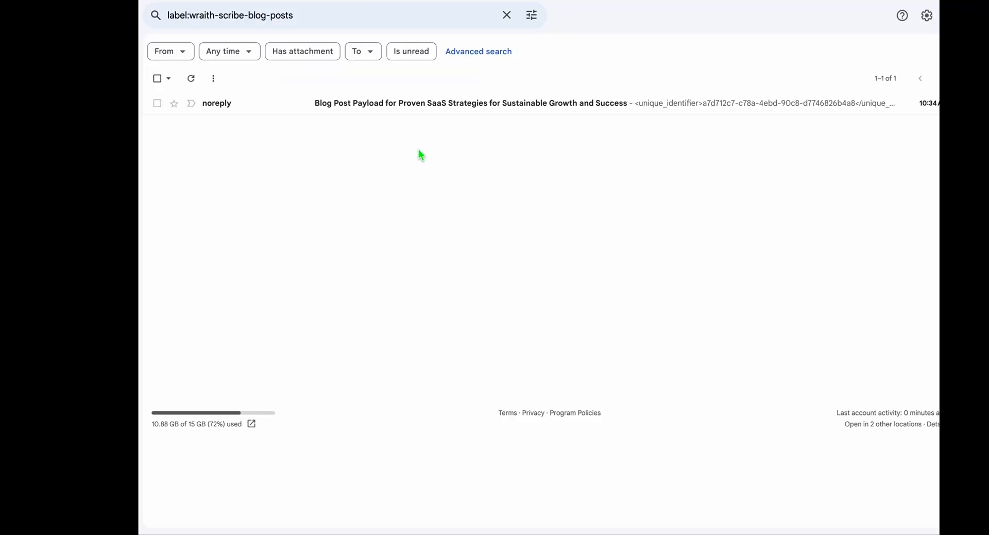
pyautogui.click(415, 108)
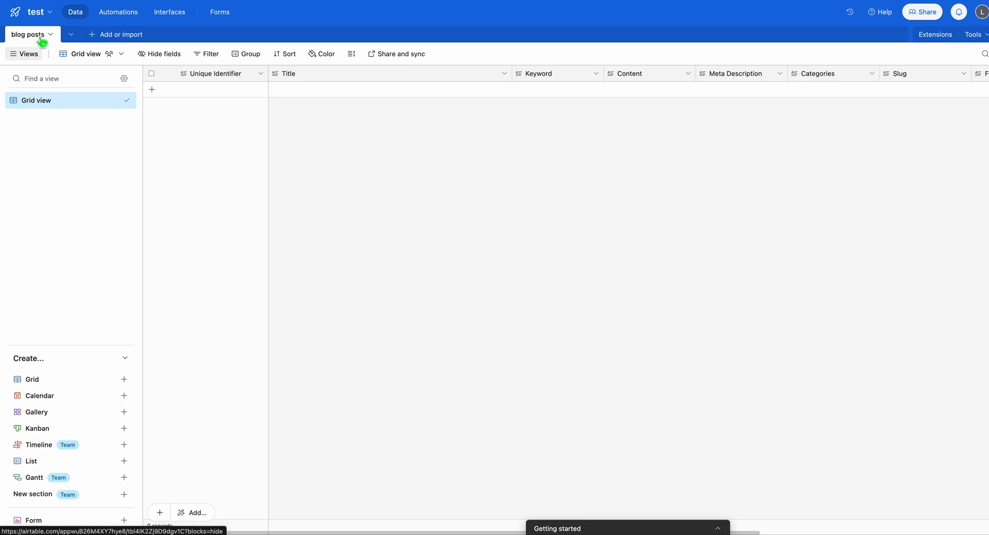
# - Switch to Airtable and add a blank table to the test base, keeping the suggested table name
pyautogui.click(72, 36)
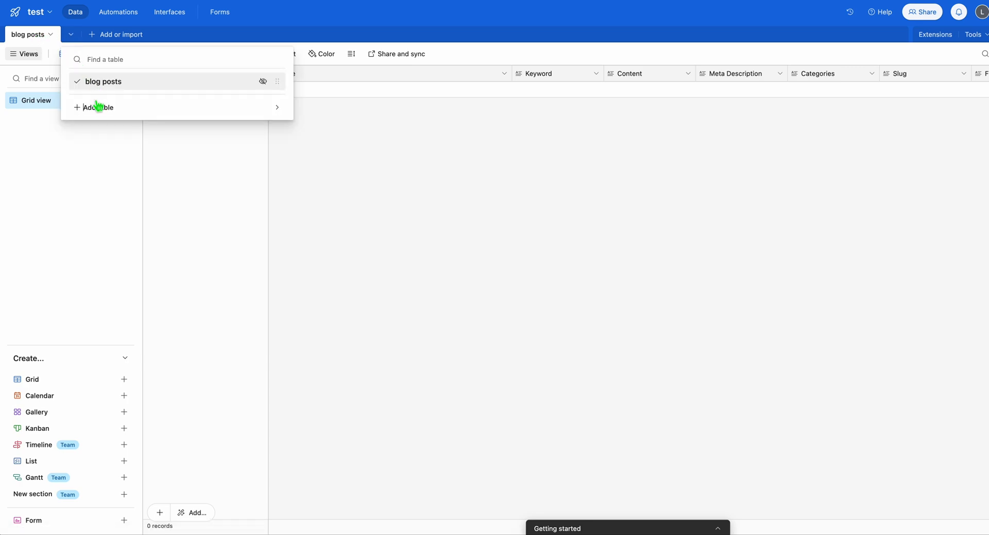
pyautogui.click(95, 107)
pyautogui.click(129, 152)
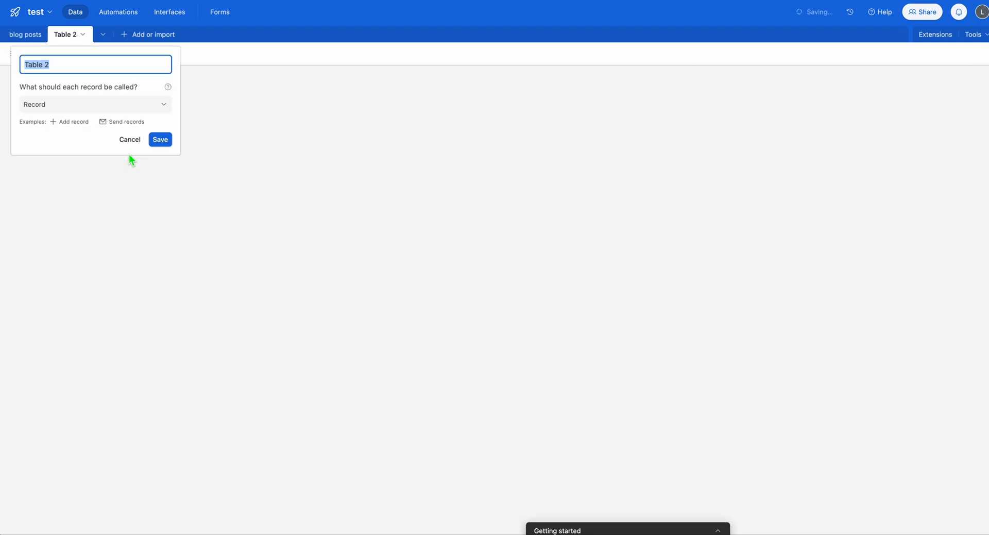
pyautogui.click(159, 139)
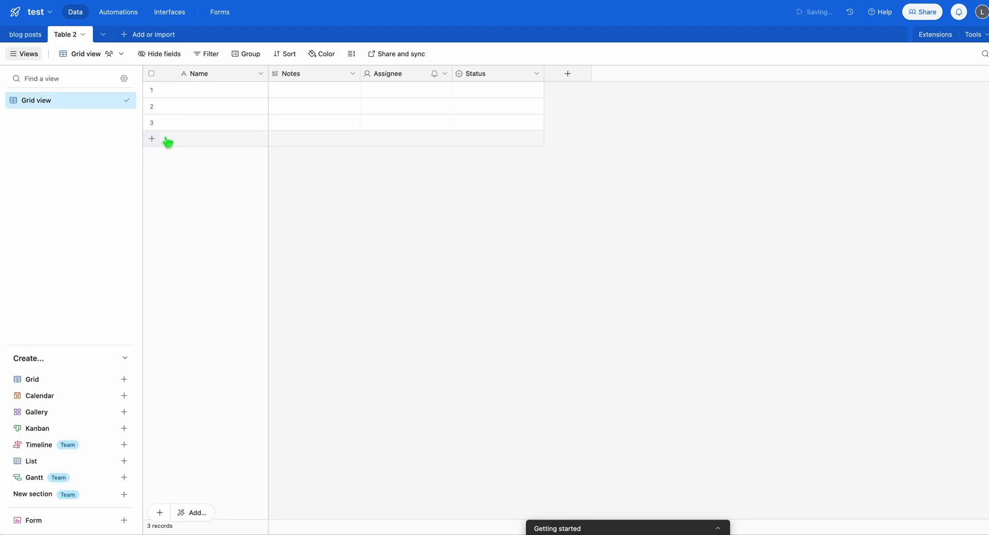
# - Rename the new table's primary Name field to "Unique Identifier" and change its type to Long text
pyautogui.rightClick(187, 77)
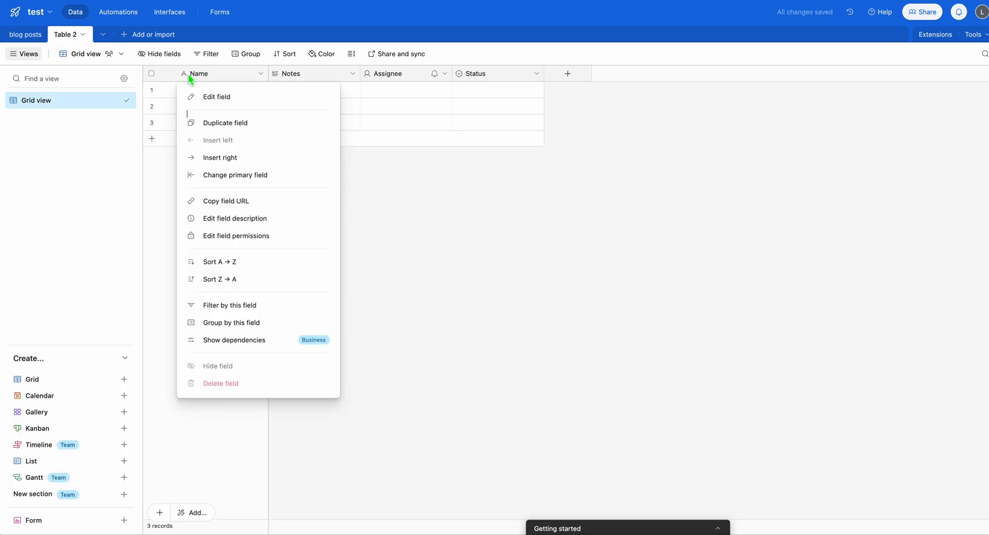
pyautogui.click(203, 98)
pyautogui.doubleClick(214, 100)
pyautogui.write('U')
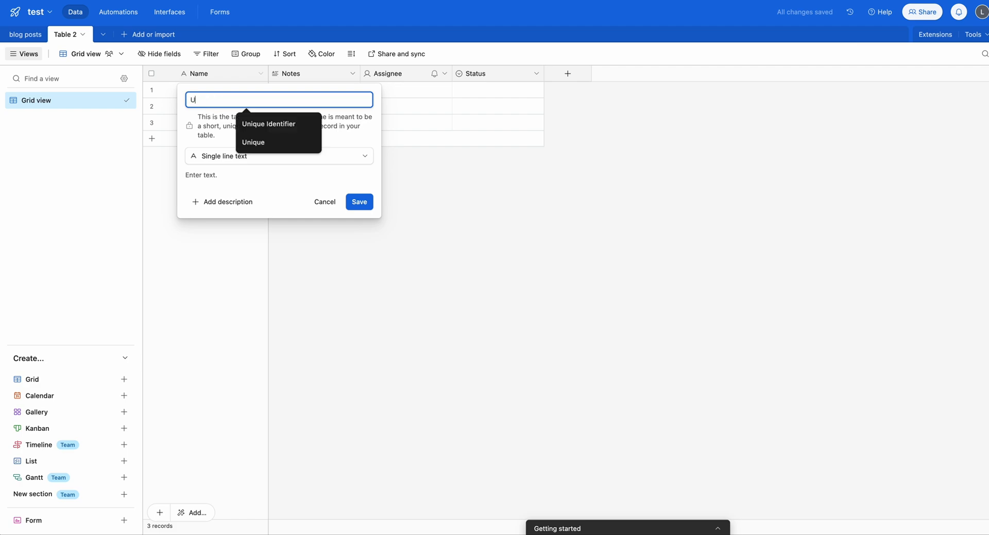
pyautogui.write('nique Identifier')
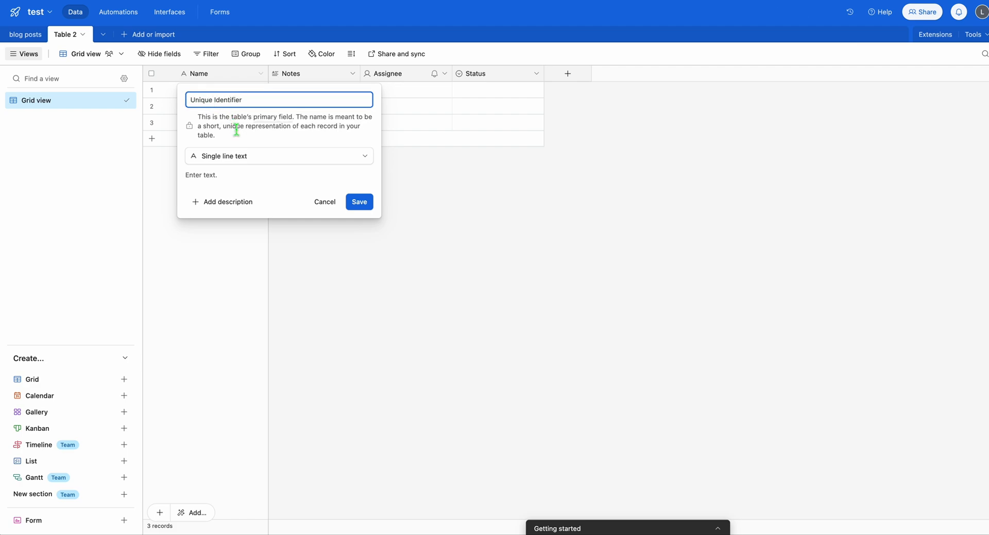
pyautogui.click(239, 155)
pyautogui.click(246, 202)
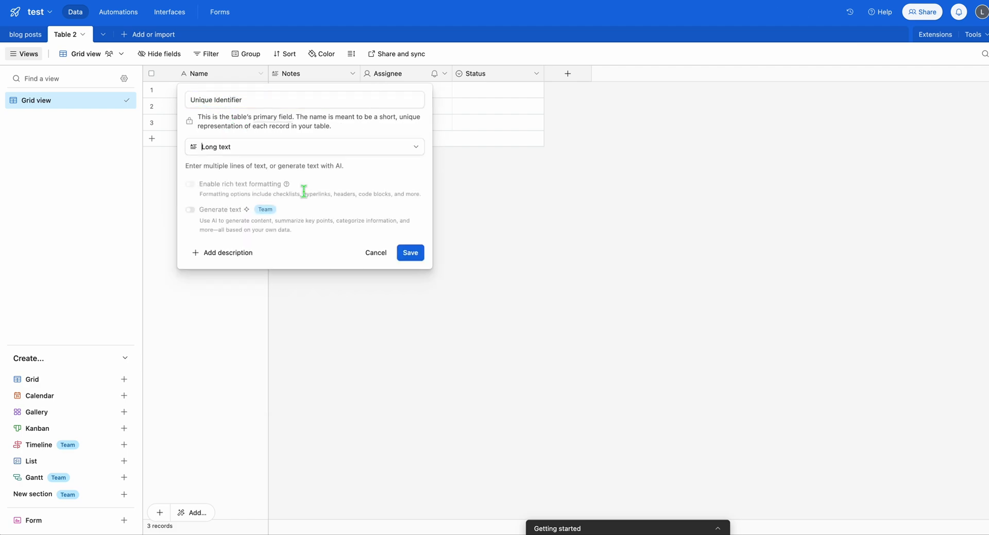
pyautogui.click(408, 252)
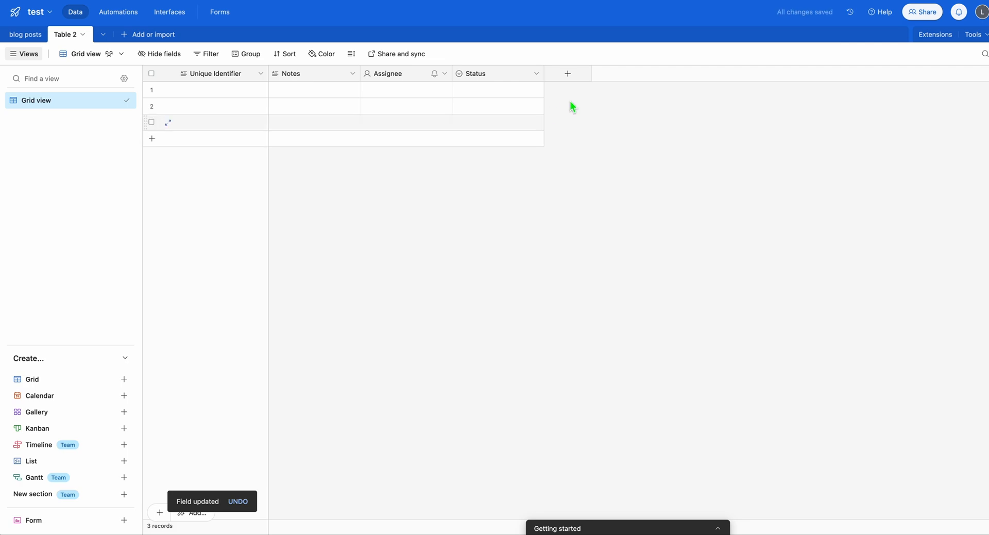
# - Add a Long text field named "Title" to the new table
pyautogui.click(572, 75)
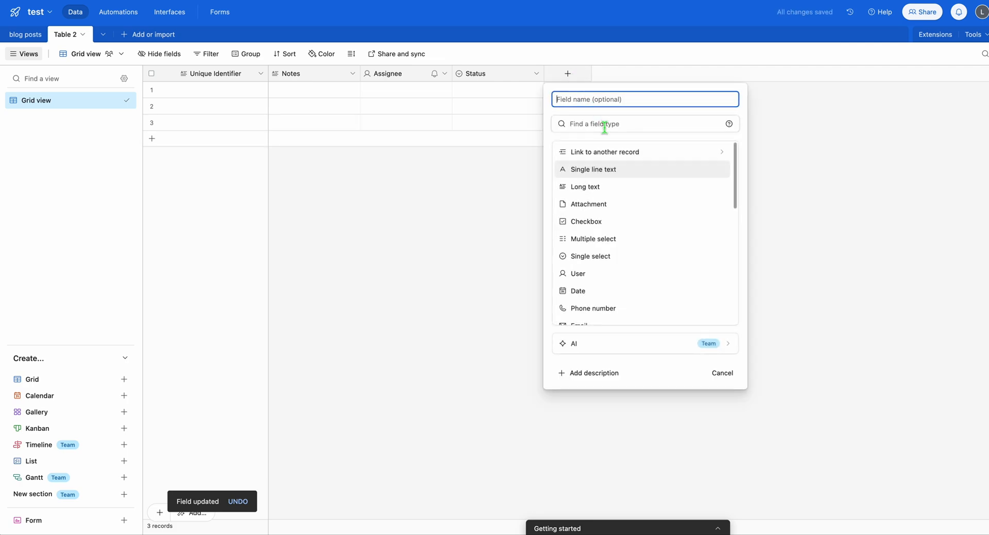
pyautogui.click(595, 187)
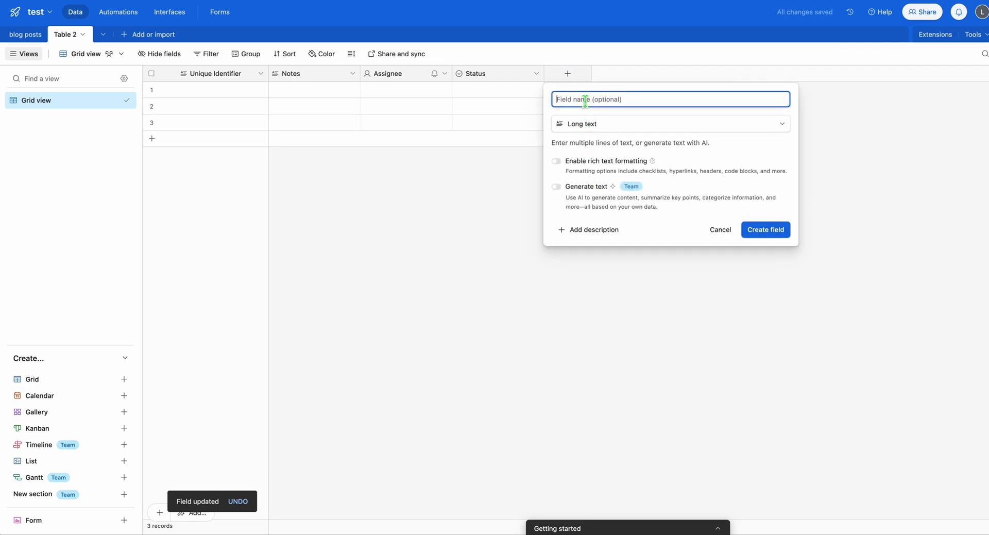
pyautogui.write('Title')
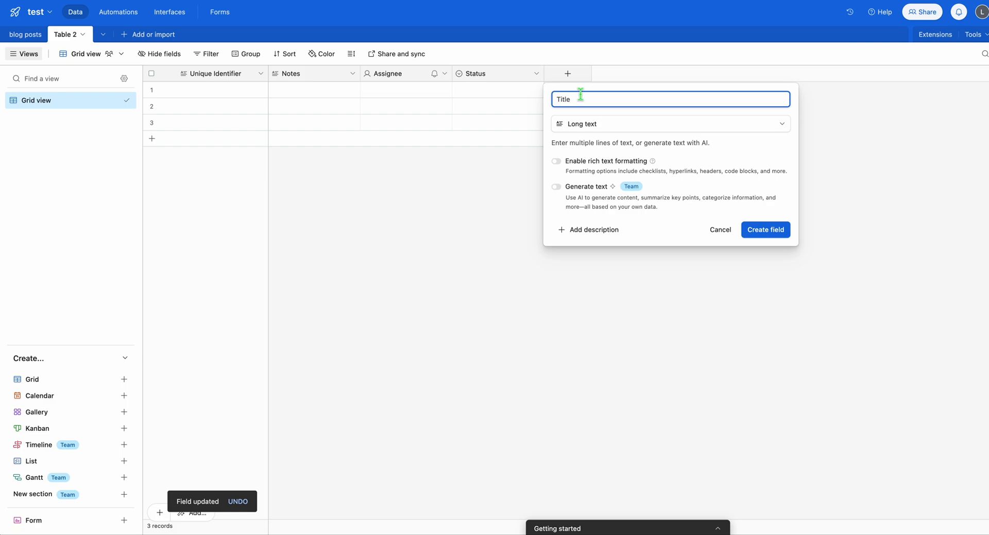
pyautogui.click(757, 229)
# - Delete the Table 2 table from the test base
pyautogui.click(82, 34)
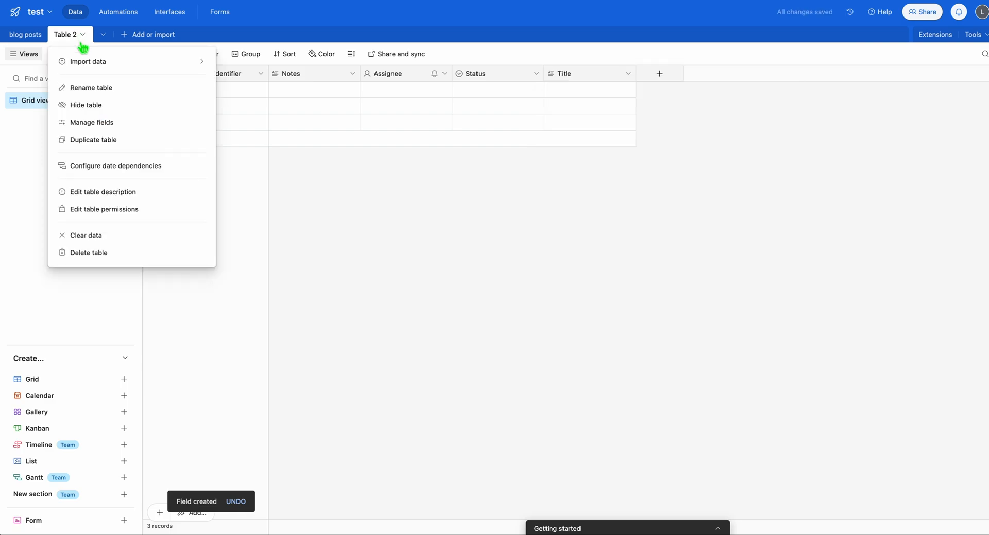
pyautogui.click(108, 256)
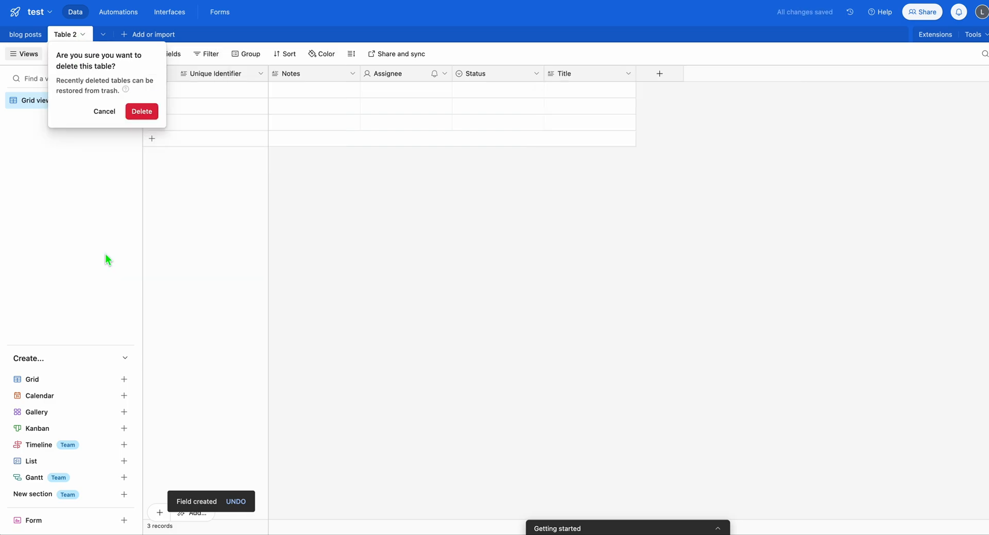
pyautogui.click(141, 113)
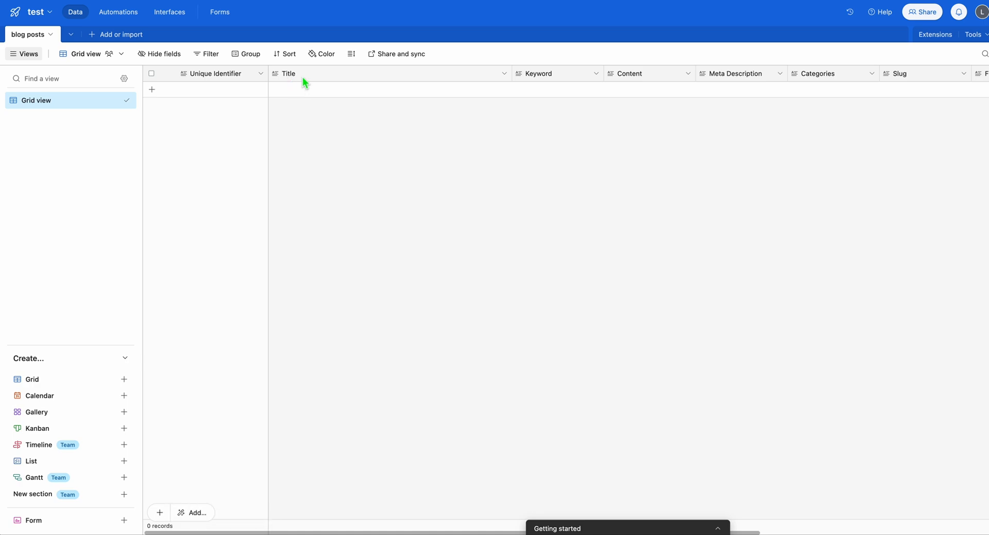
# - Review the field headers of the blog posts table
pyautogui.hscroll(5, 498, 88)
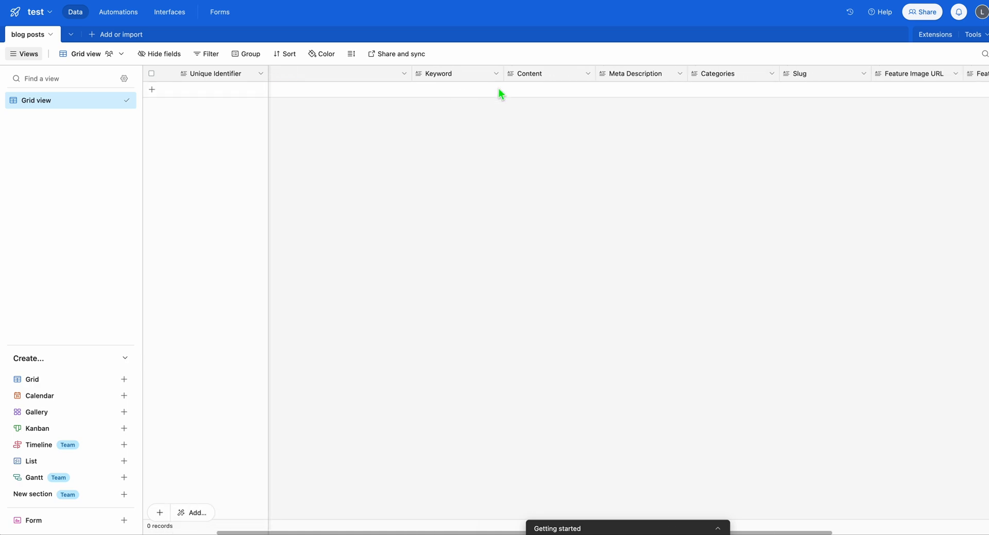
pyautogui.hscroll(3, 498, 88)
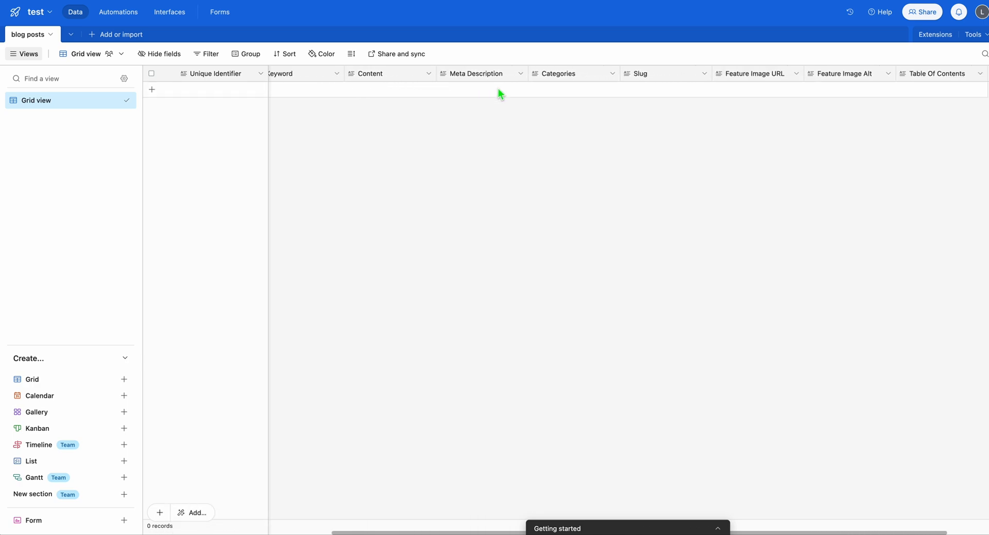
pyautogui.hscroll(2, 498, 88)
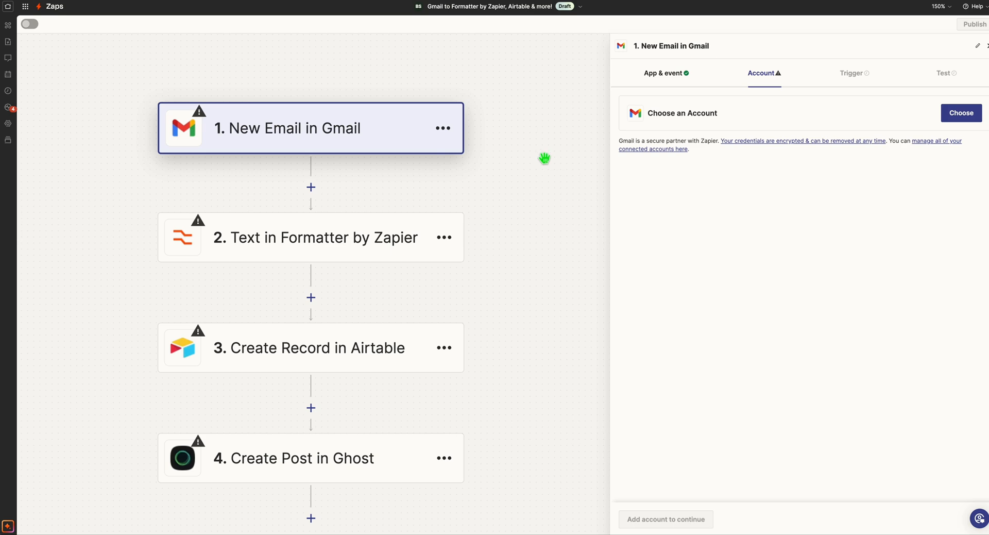
# - Set up the New Email trigger with a Gmail account and the Wraith Scribe Blog Posts label, using Email A as test record
pyautogui.click(961, 115)
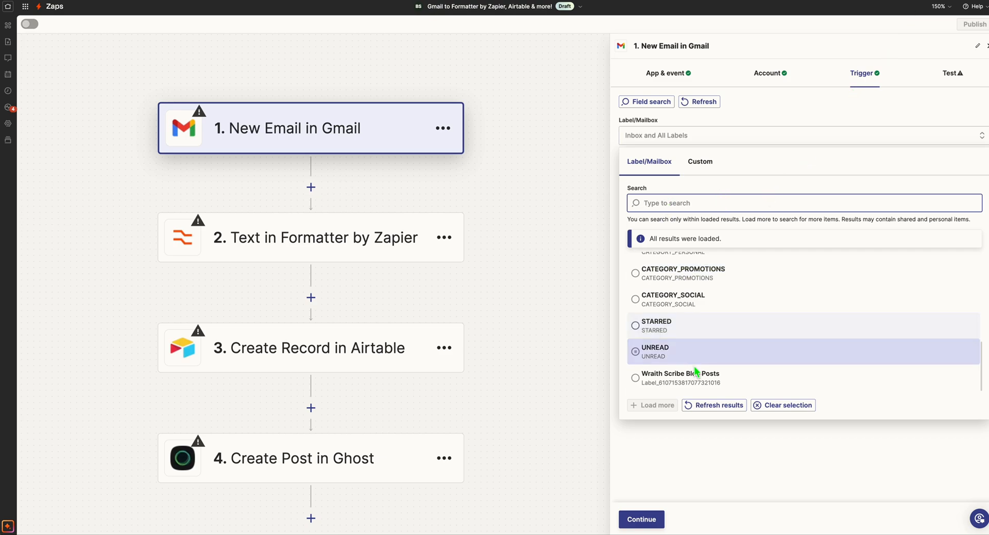
pyautogui.click(697, 388)
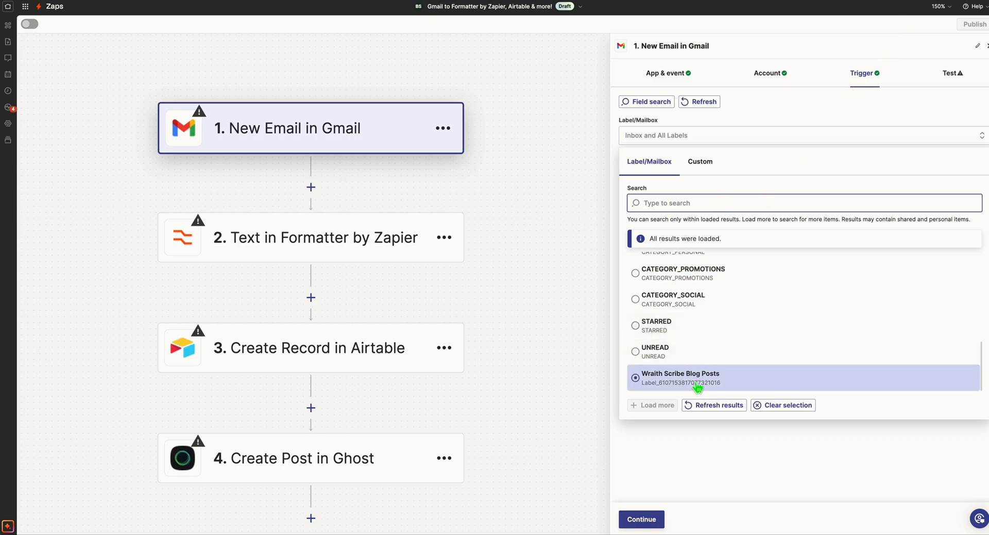
pyautogui.click(697, 386)
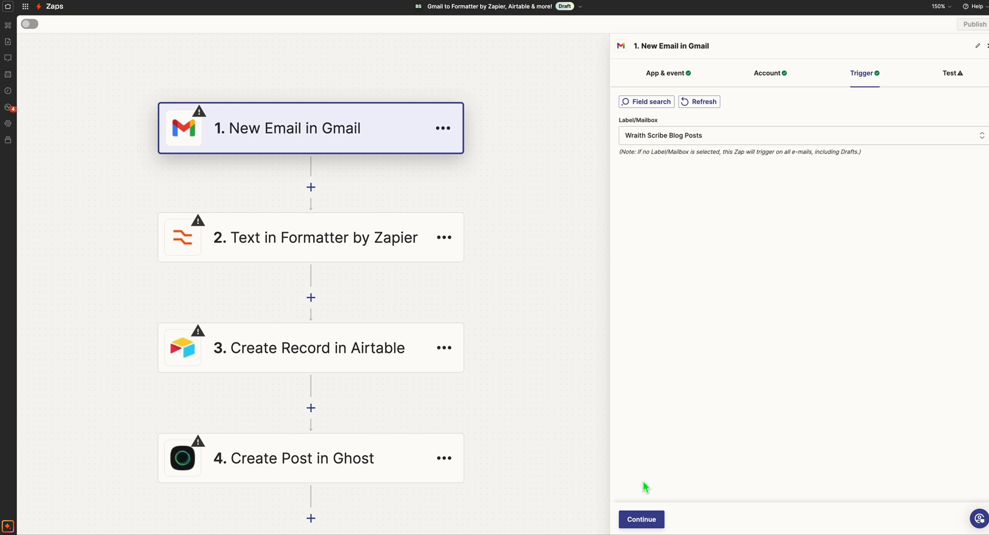
pyautogui.click(650, 520)
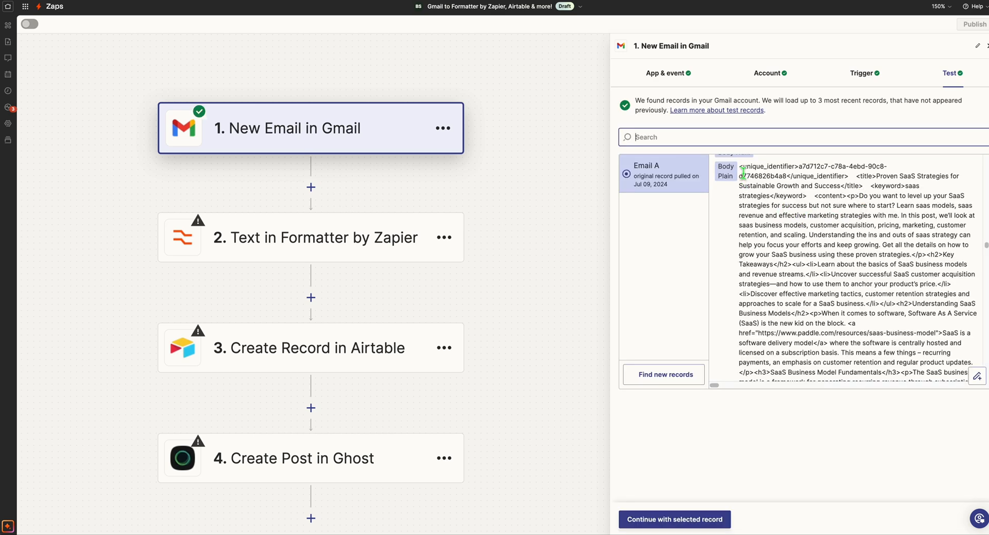
pyautogui.click(673, 521)
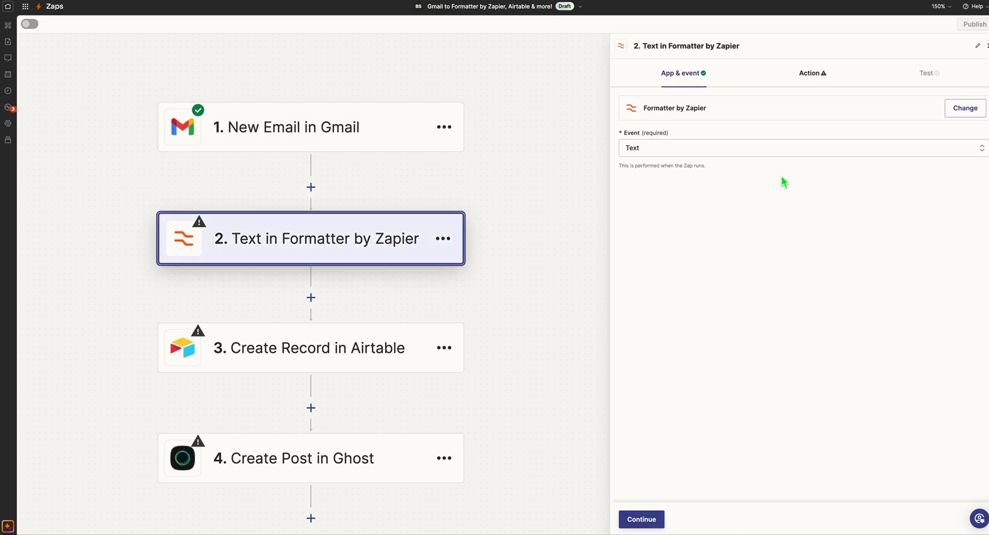
# - Set the transform of the Text in Formatter by Zapier action to Extract Pattern
pyautogui.click(808, 78)
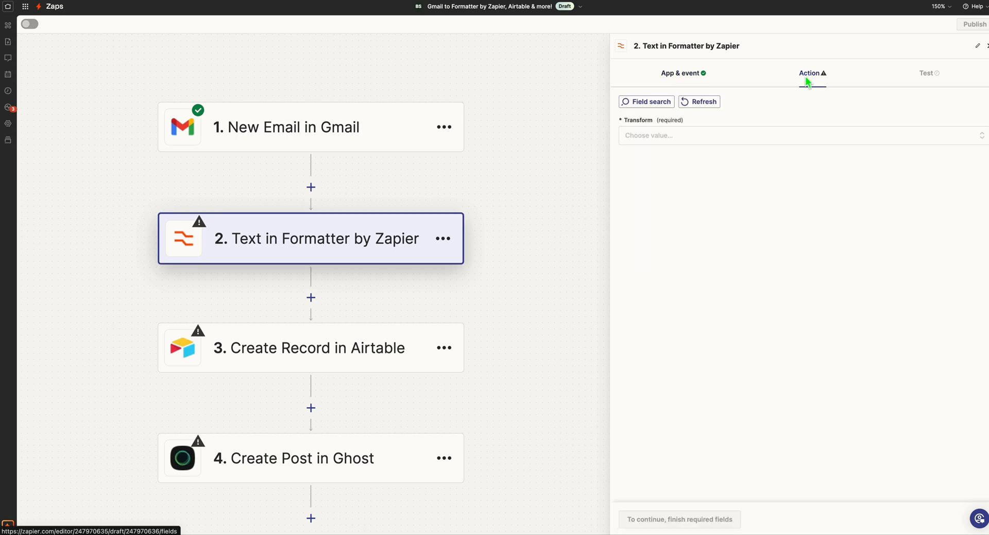
pyautogui.click(755, 138)
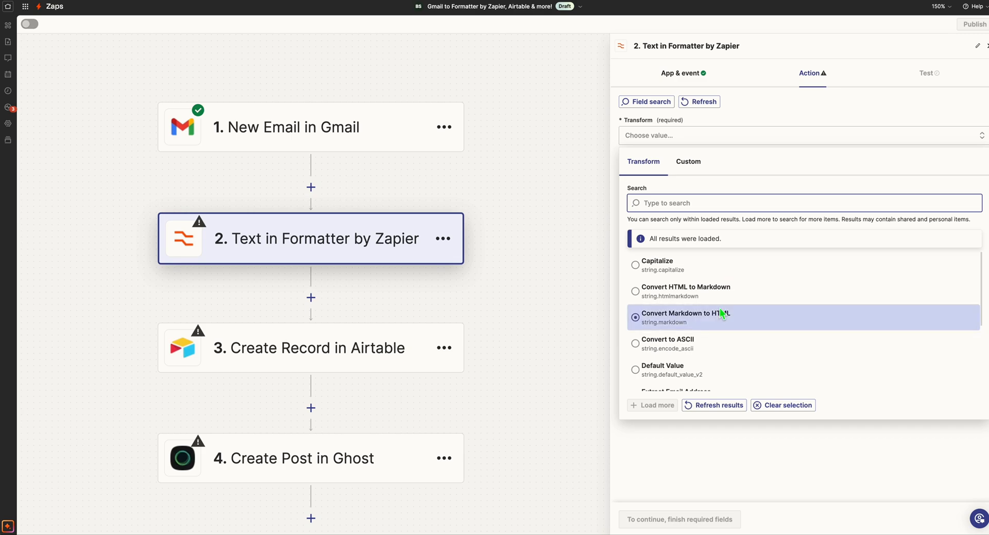
pyautogui.scroll(-2, 724, 315)
pyautogui.click(665, 378)
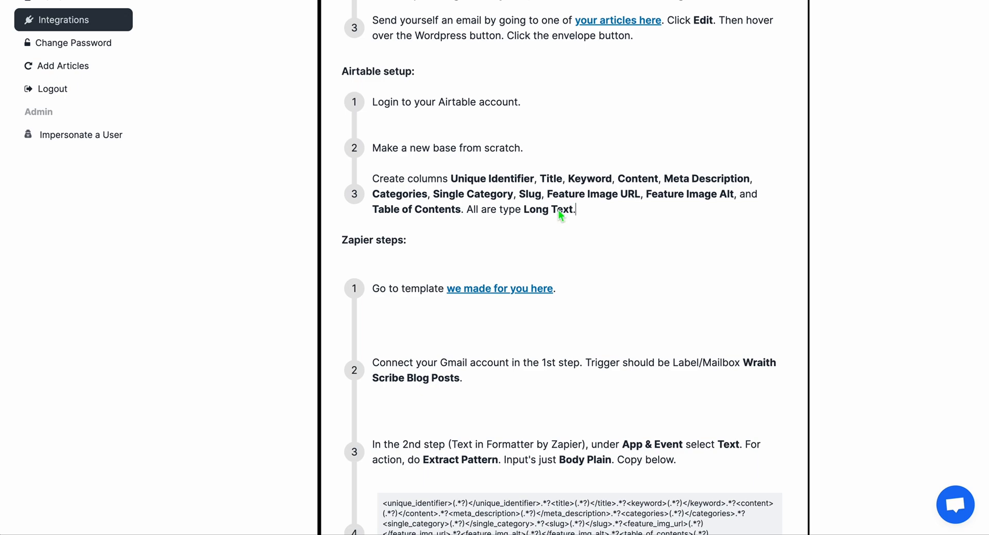
# - Copy the regular expression from the Wraith Scribe integration guide into the Formatter's Pattern field and set its Input to the Gmail Body Plain
pyautogui.scroll(-2, 541, 381)
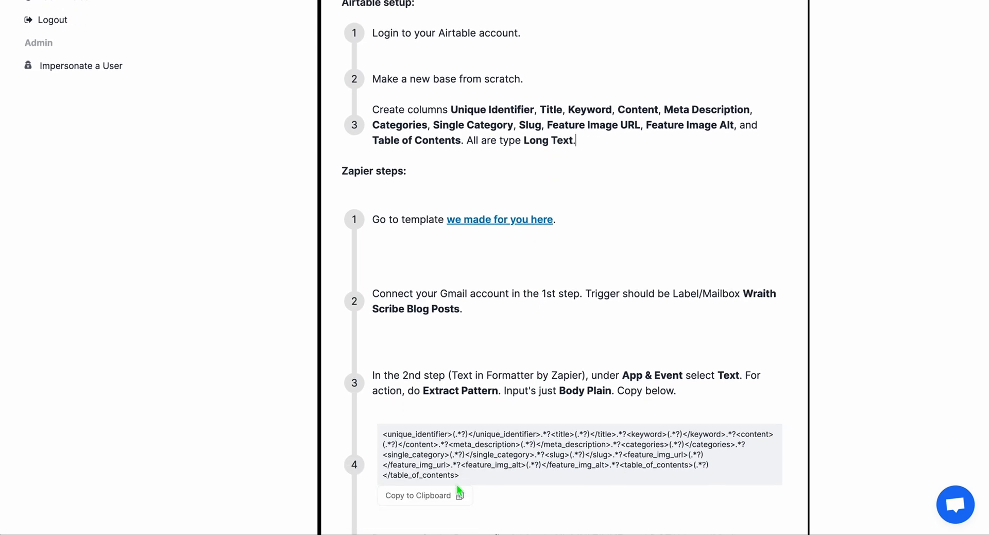
pyautogui.click(458, 493)
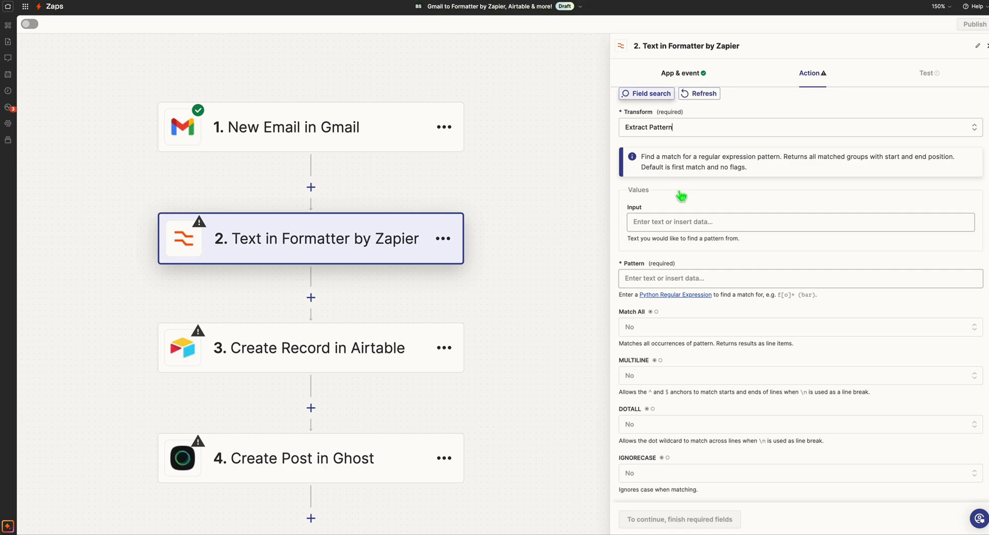
pyautogui.click(677, 279)
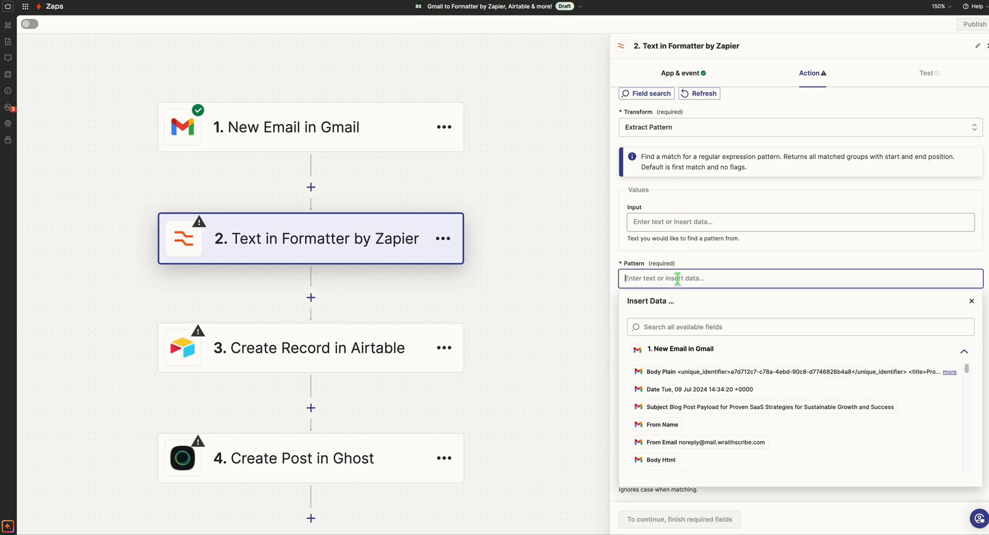
pyautogui.hotkey('ctrl', 'v')
pyautogui.click(686, 223)
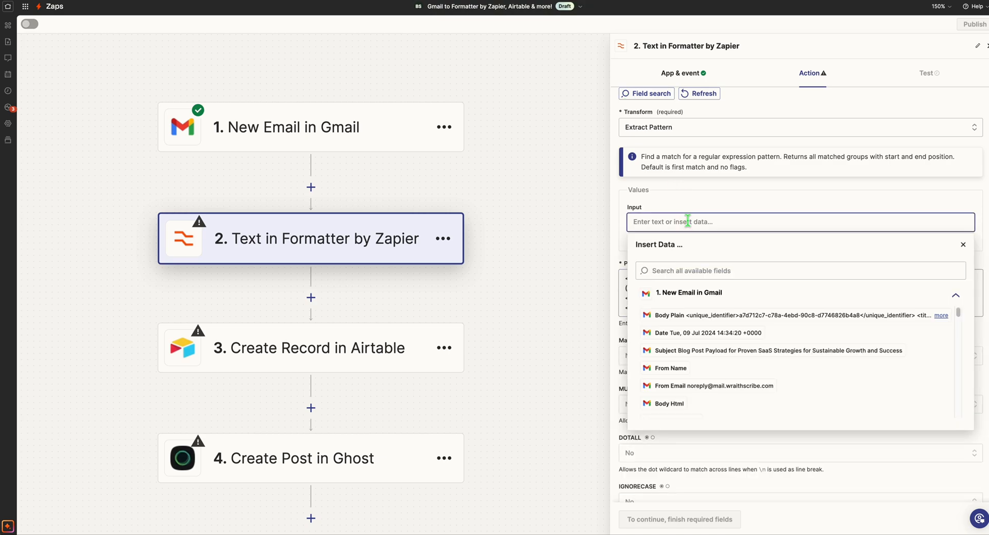
pyautogui.click(703, 315)
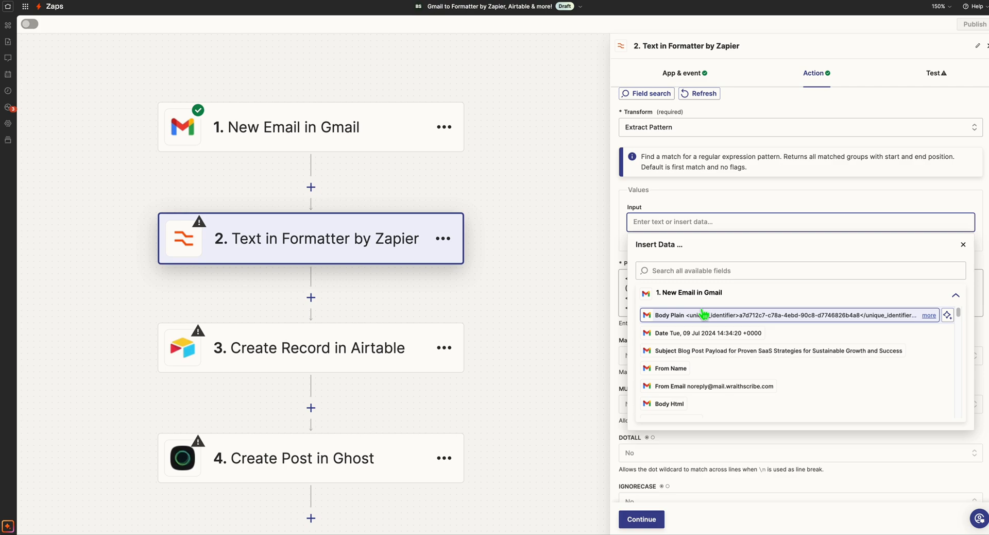
# - Set the Formatter's Match All, MULTILINE and DOTALL options to Yes
pyautogui.click(760, 325)
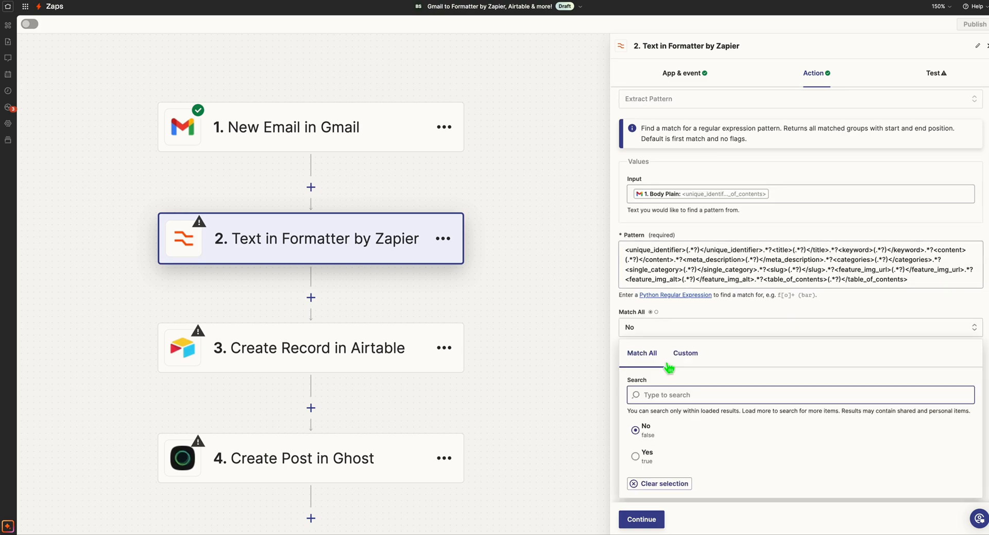
pyautogui.click(659, 453)
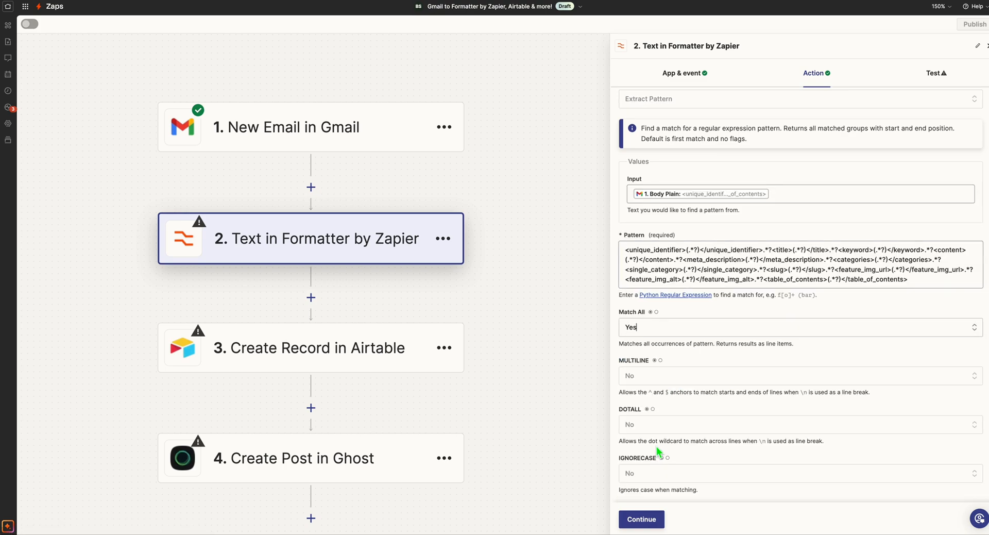
pyautogui.click(673, 381)
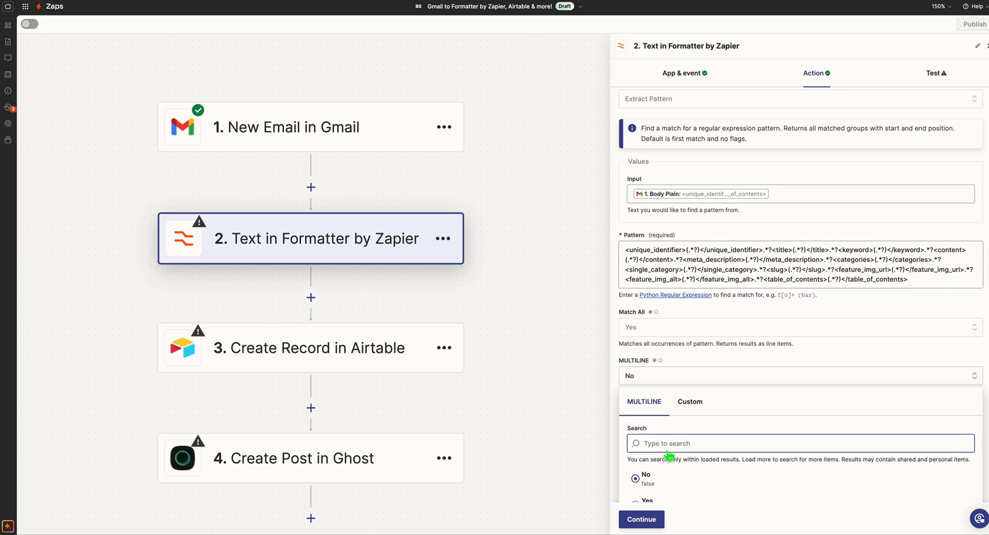
pyautogui.click(648, 498)
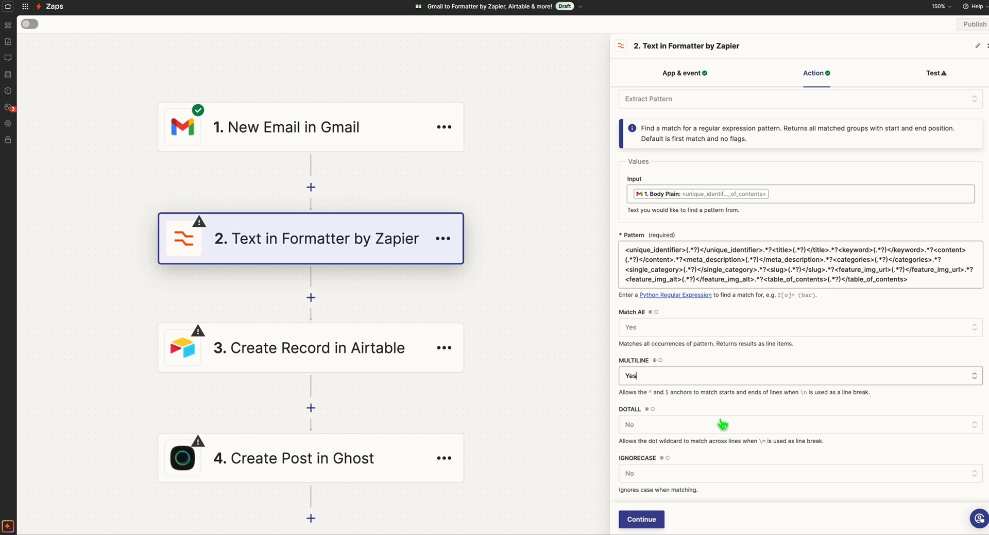
pyautogui.click(685, 429)
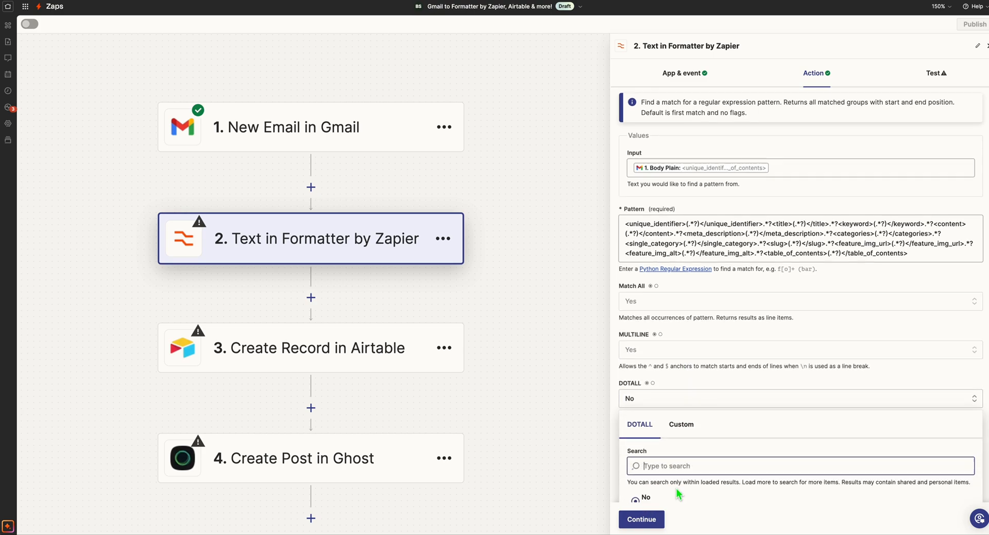
pyautogui.click(659, 463)
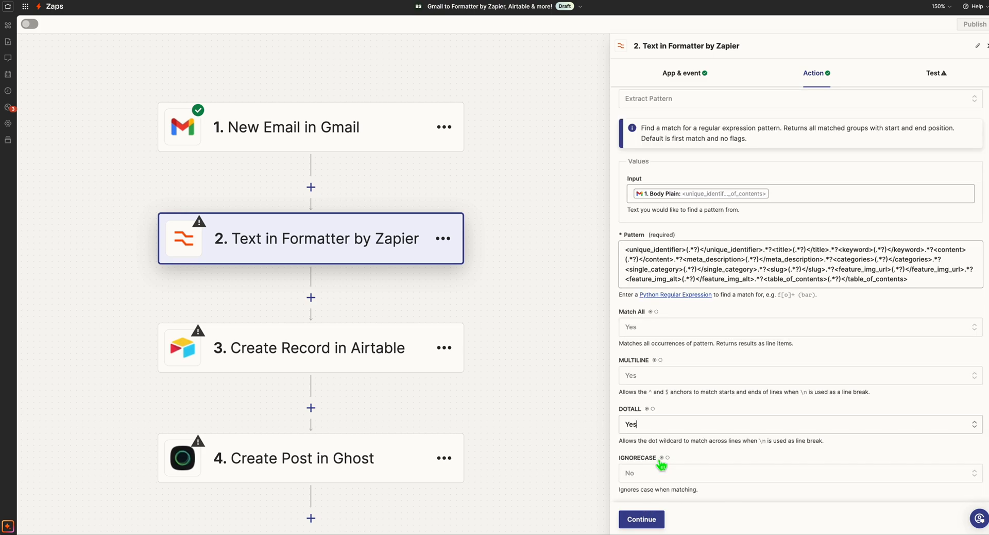
# - Test the Formatter step, review the extracted output values, and proceed to the Airtable step
pyautogui.click(651, 518)
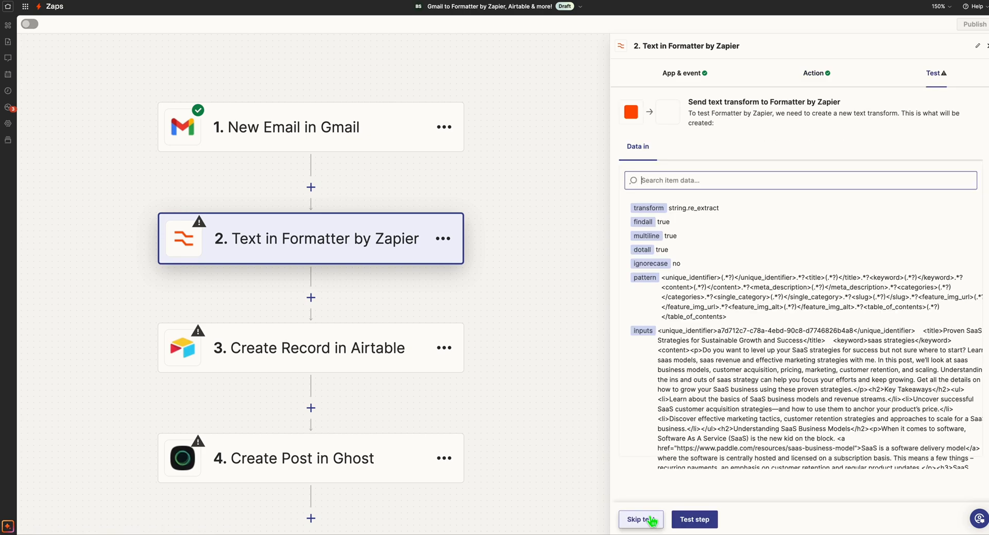
pyautogui.click(693, 519)
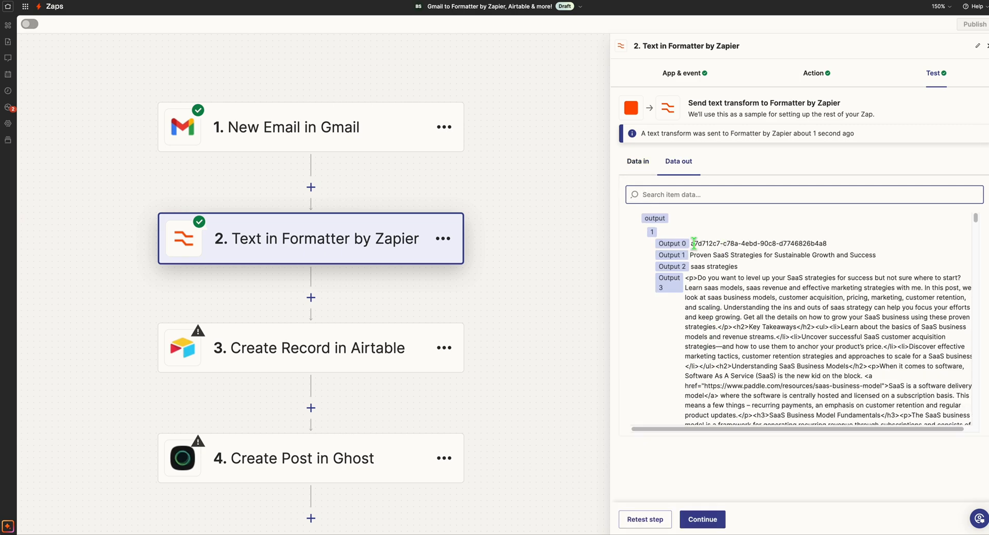
pyautogui.moveTo(694, 243); pyautogui.dragTo(794, 238)
pyautogui.moveTo(715, 254); pyautogui.dragTo(762, 349)
pyautogui.scroll(-3, 761, 347)
pyautogui.scroll(-1, 762, 347)
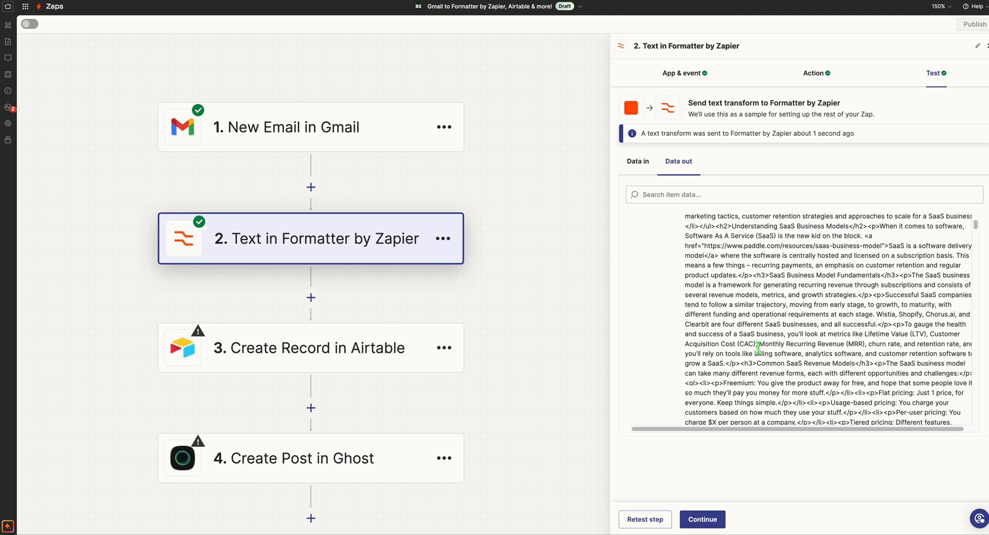
pyautogui.click(702, 520)
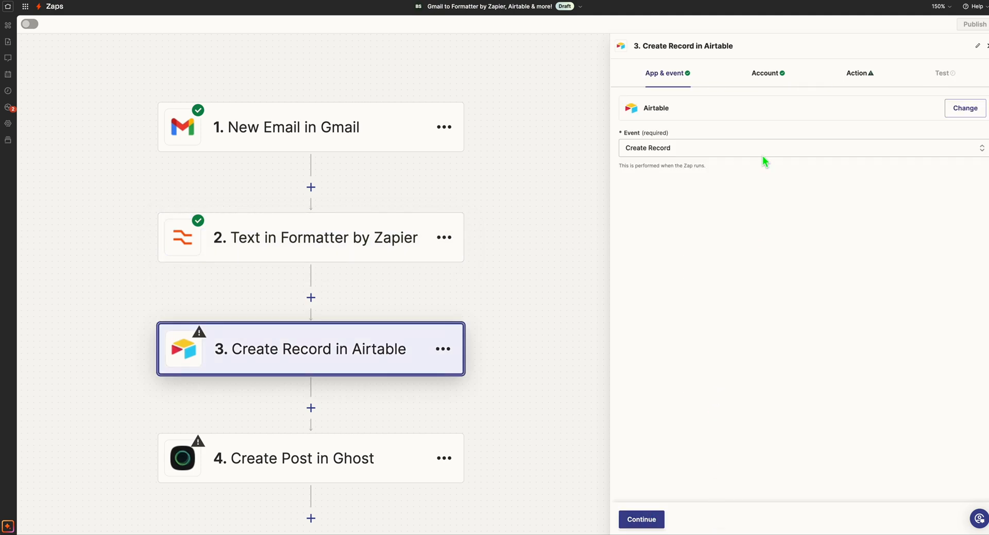
# - Set the Airtable Create Record action to use the test base and its blog posts table
pyautogui.click(779, 78)
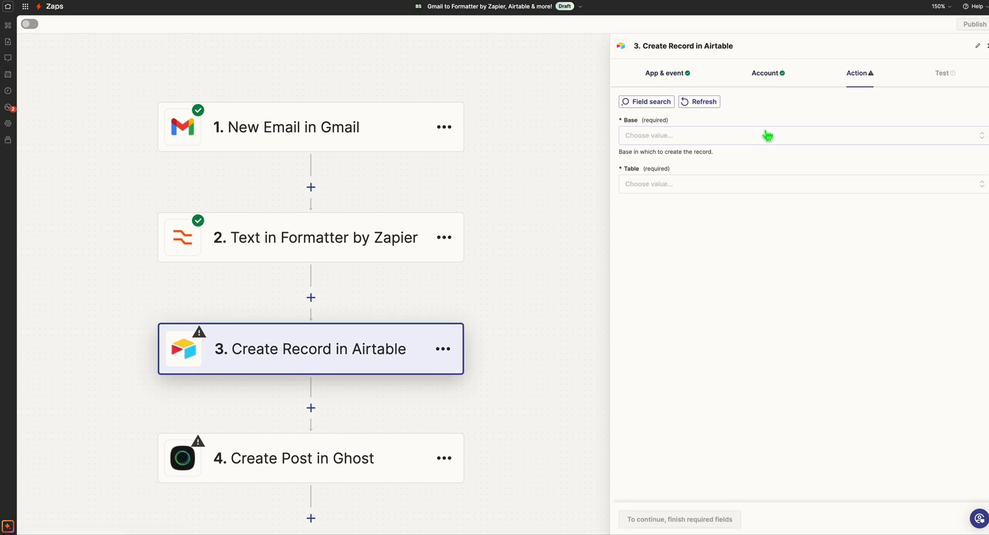
pyautogui.click(767, 136)
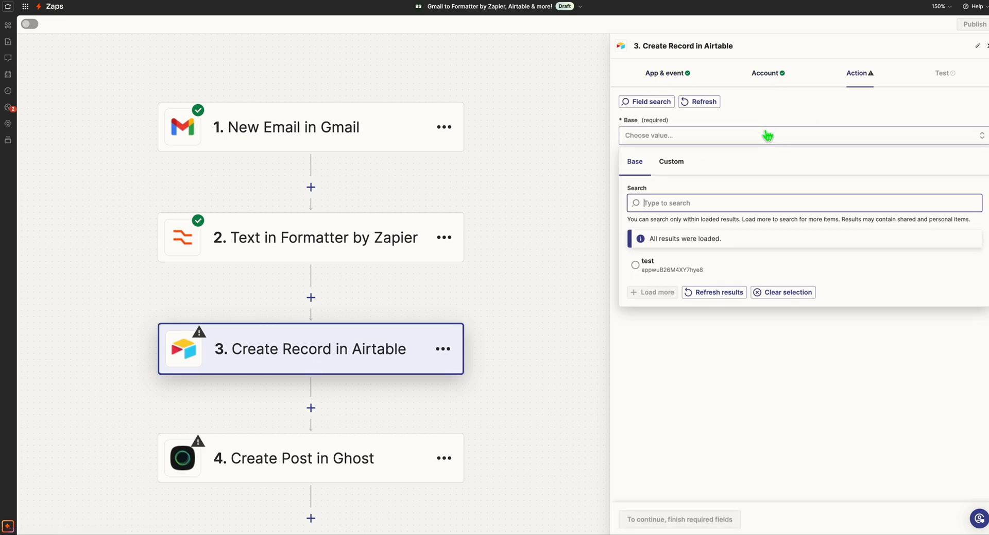
pyautogui.click(666, 269)
pyautogui.click(683, 189)
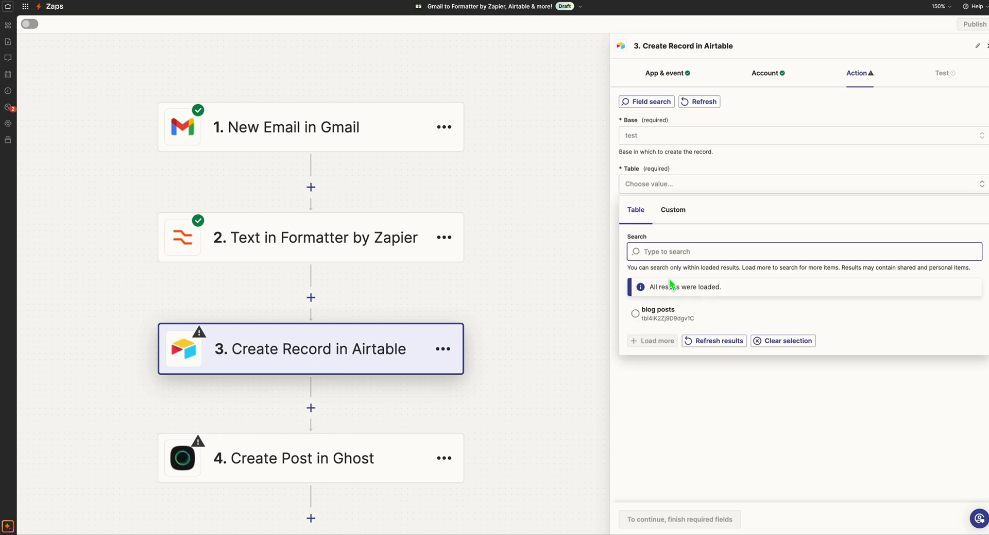
pyautogui.click(668, 314)
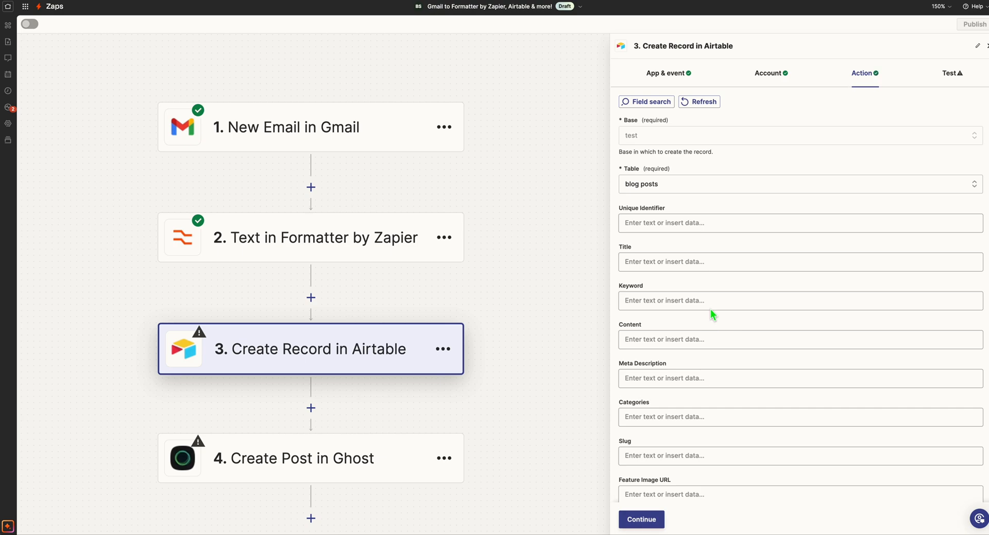
# - Map the Airtable Unique Identifier field to the Formatter's Output 0 and the Title field to Output 1
pyautogui.scroll(-1, 707, 298)
pyautogui.scroll(-2, 707, 299)
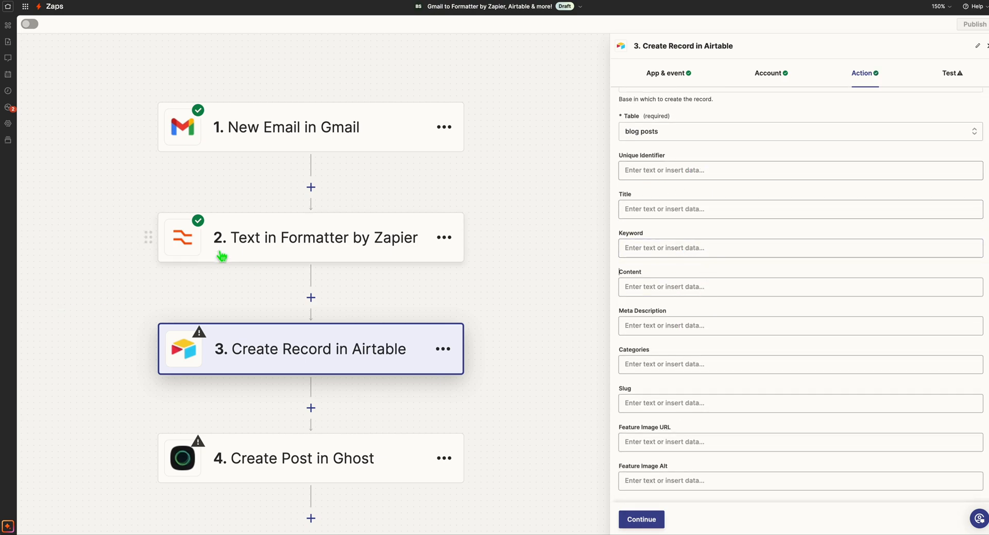
pyautogui.click(632, 170)
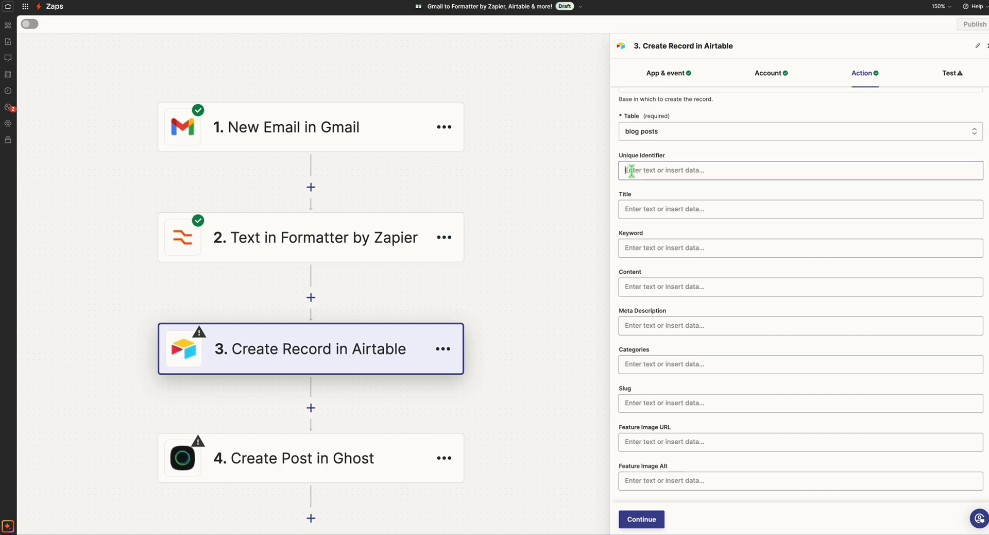
pyautogui.click(685, 261)
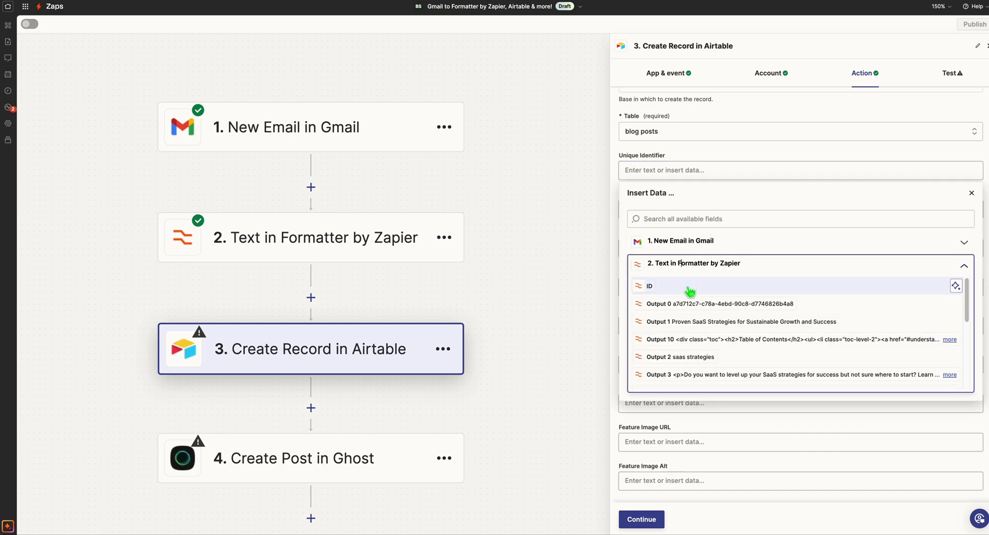
pyautogui.click(689, 303)
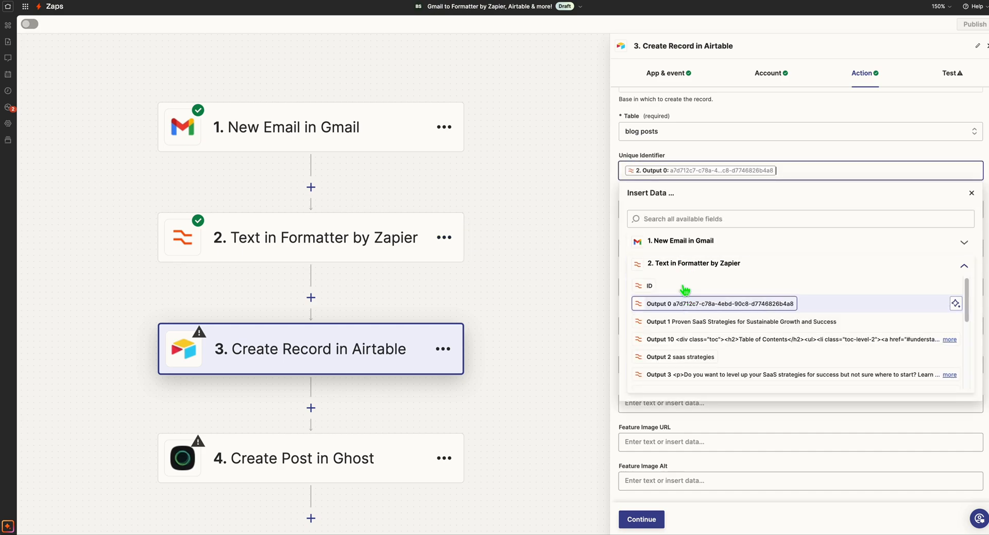
pyautogui.click(694, 218)
pyautogui.click(693, 209)
pyautogui.click(709, 303)
pyautogui.click(702, 360)
# - Map Keyword, Content and Meta Description to Formatter Outputs 2, 3 and 4, and Categories through Table Of Contents to Outputs 6 to 10 in order
pyautogui.click(693, 247)
pyautogui.click(694, 341)
pyautogui.scroll(-1, 693, 407)
pyautogui.click(693, 415)
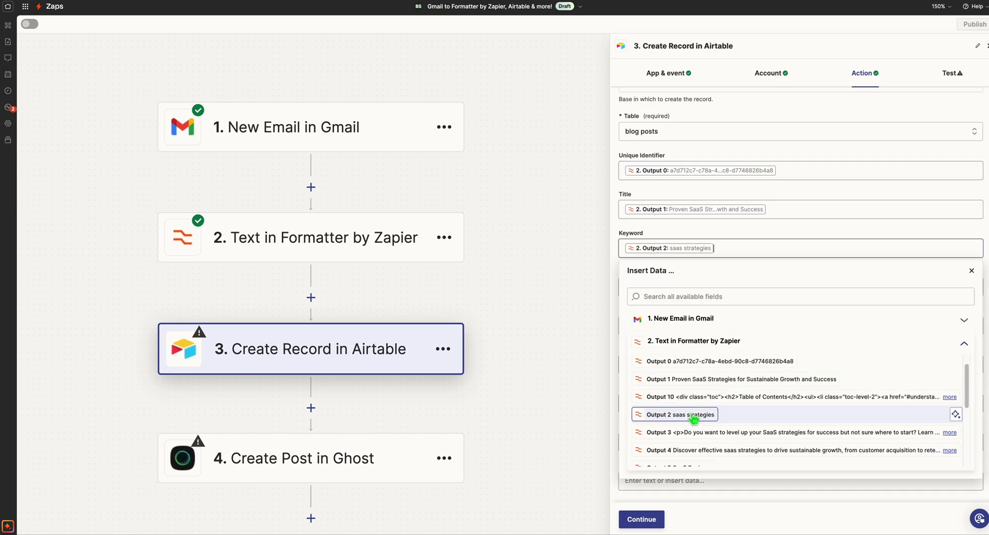
pyautogui.click(713, 286)
pyautogui.click(713, 465)
pyautogui.click(729, 320)
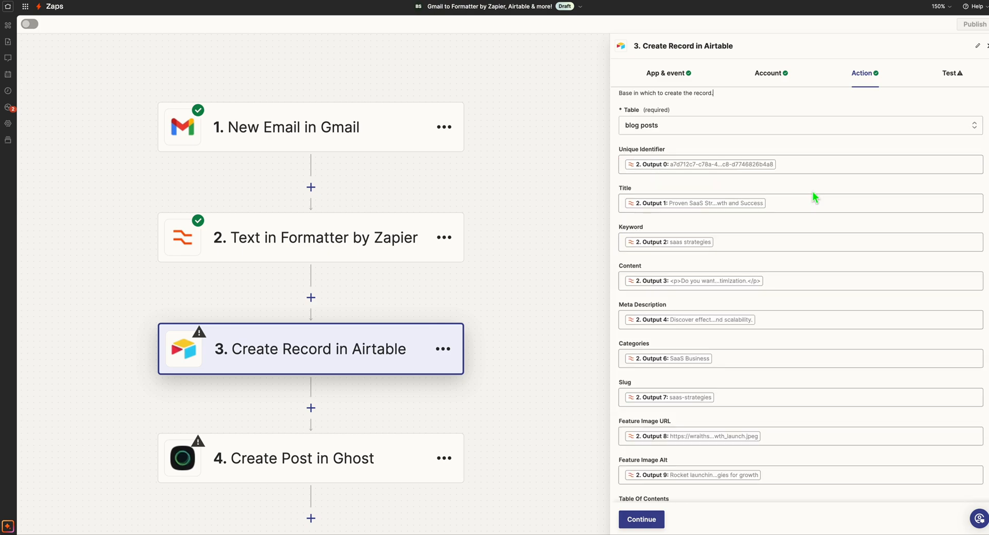
pyautogui.scroll(-1, 814, 196)
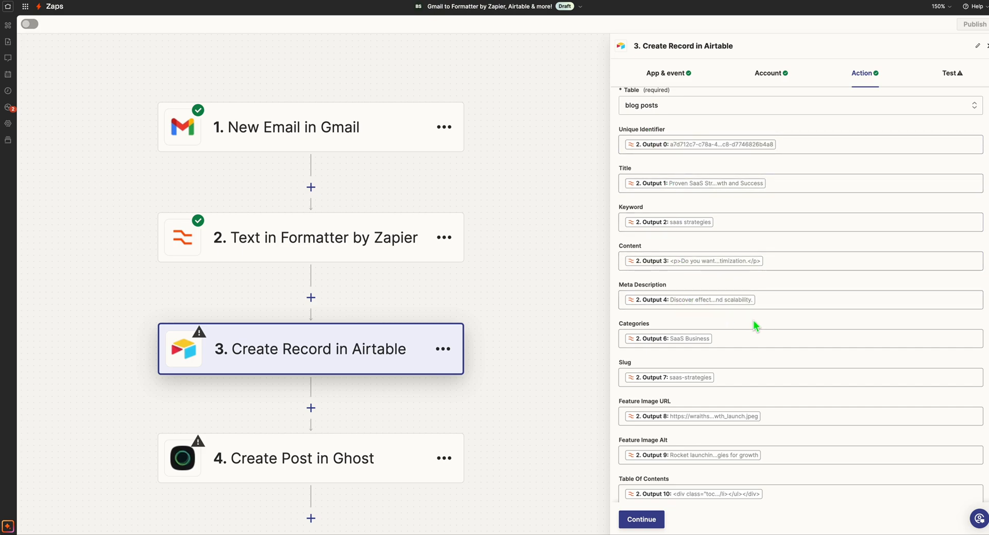
# - Proceed to the Airtable step's test and run it to create a sample blog post record
pyautogui.scroll(-1, 753, 323)
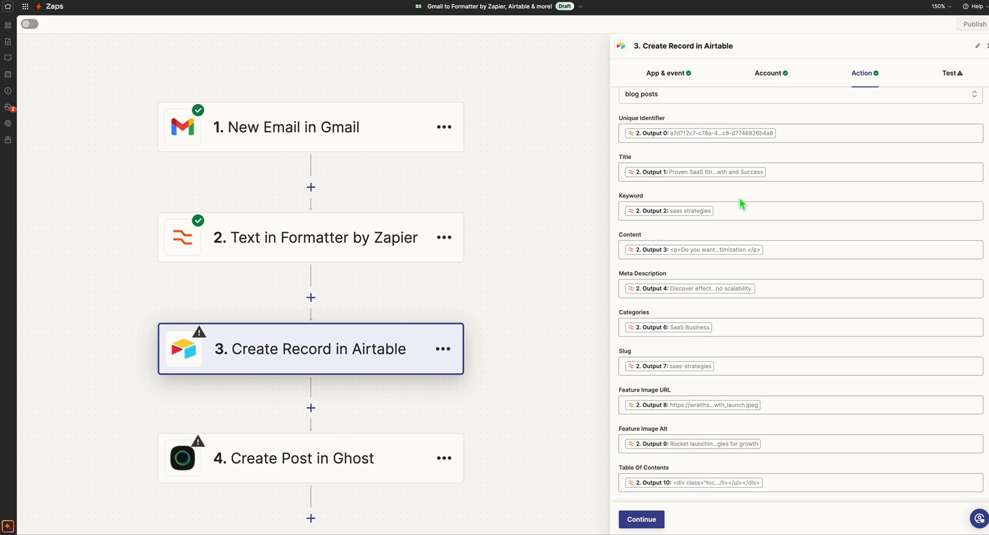
pyautogui.click(656, 520)
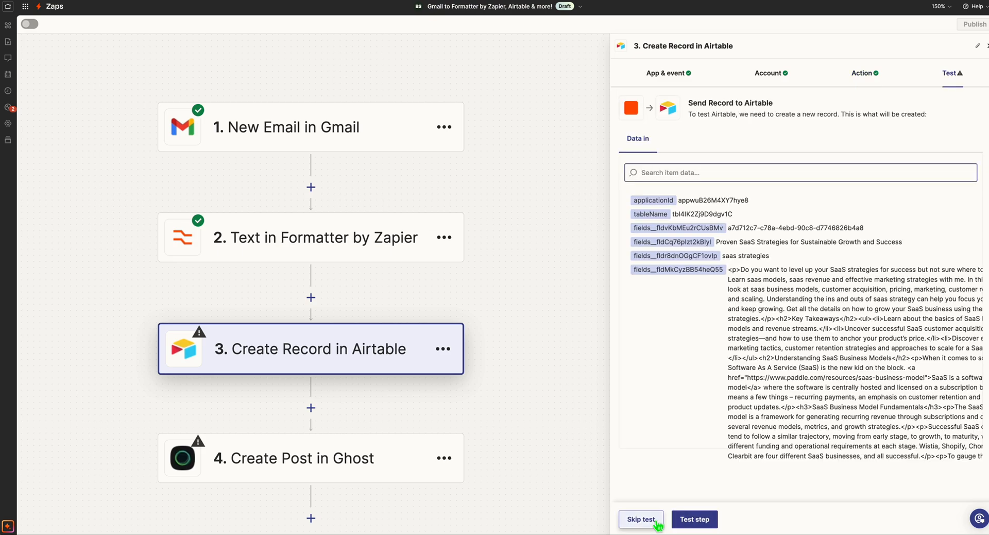
pyautogui.click(689, 521)
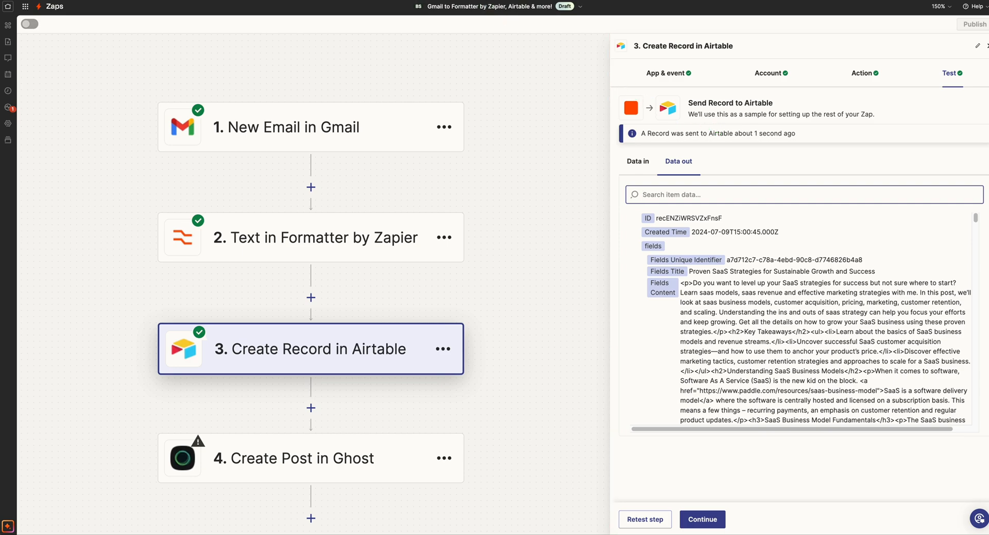
pyautogui.click(396, 0)
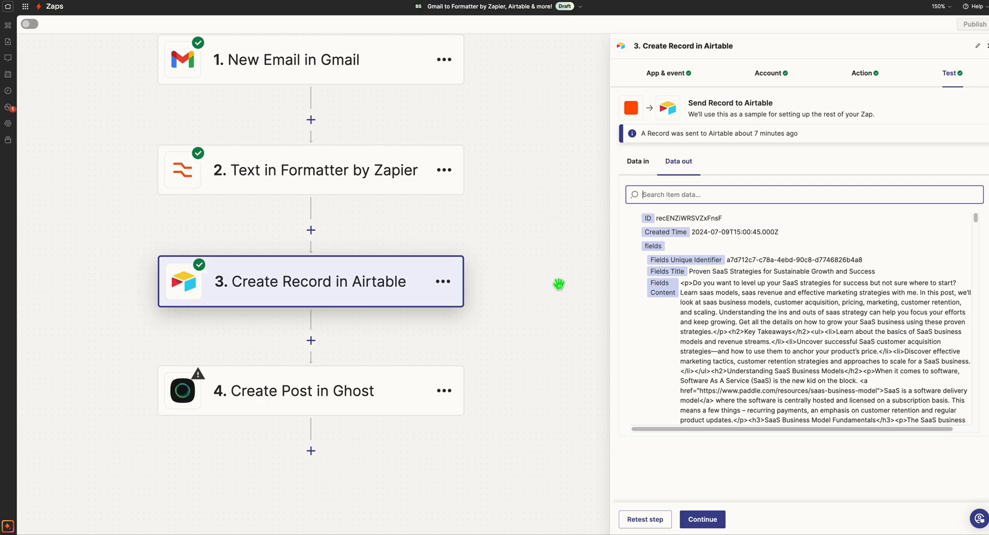
# - Map the required Title field of the Create Post in Ghost step to Airtable's Fields Title
pyautogui.click(351, 401)
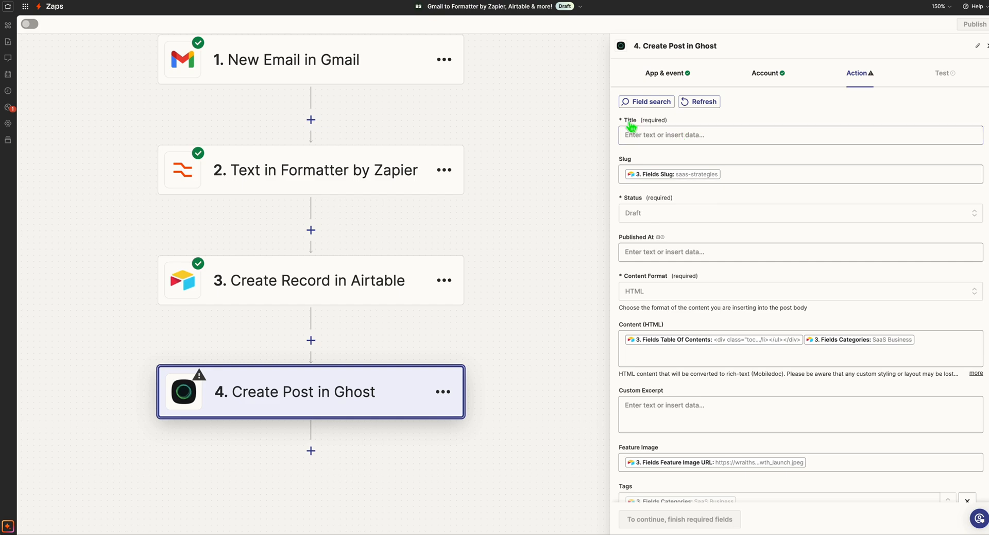
pyautogui.click(650, 133)
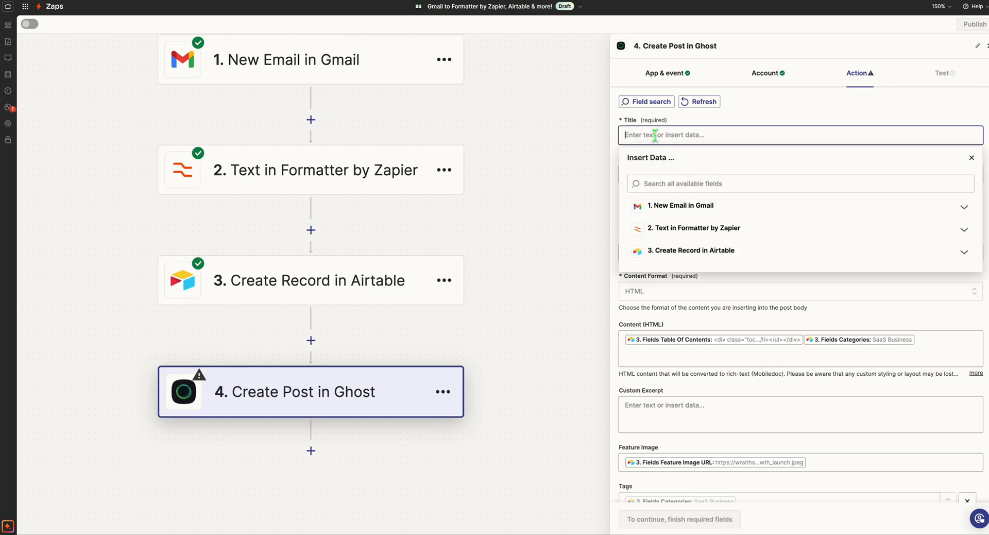
pyautogui.click(692, 251)
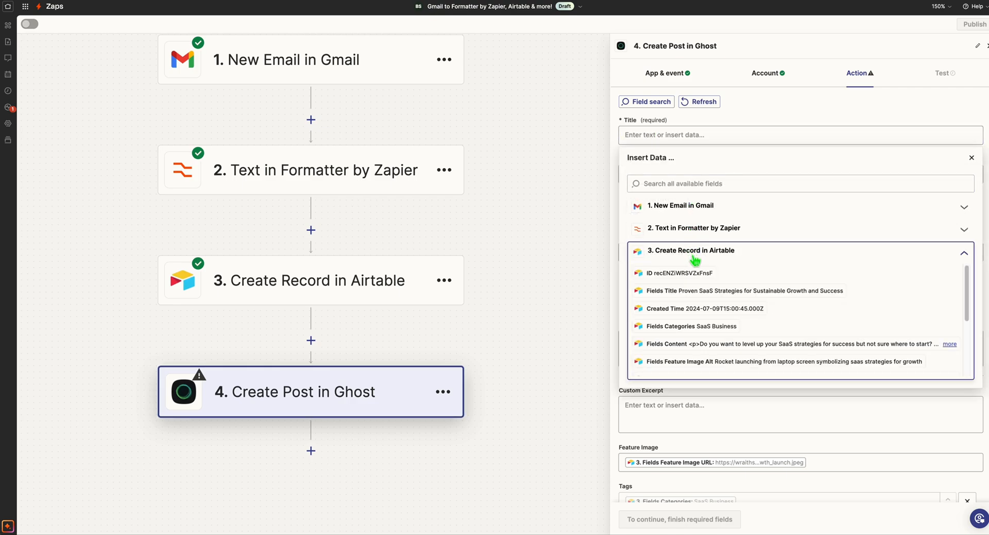
pyautogui.click(699, 295)
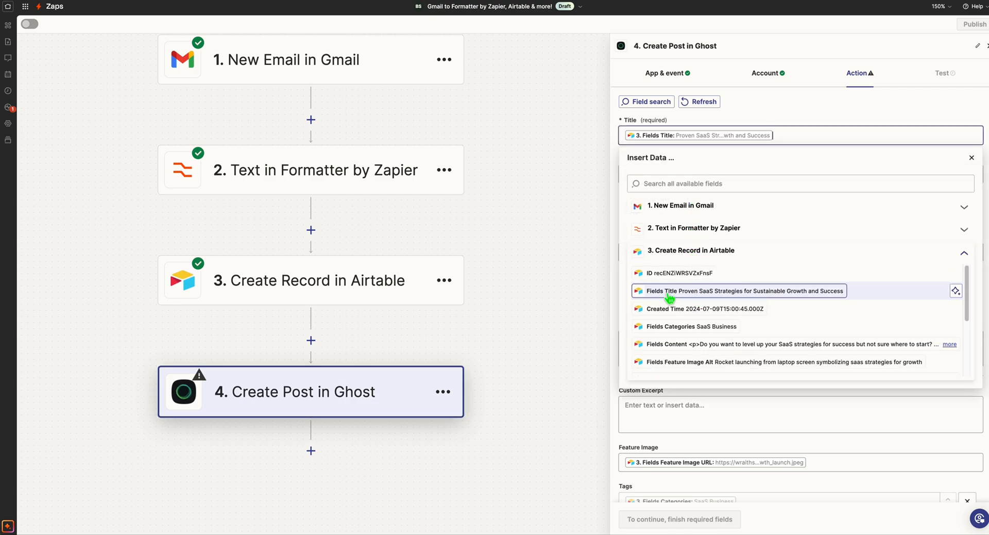
pyautogui.click(973, 159)
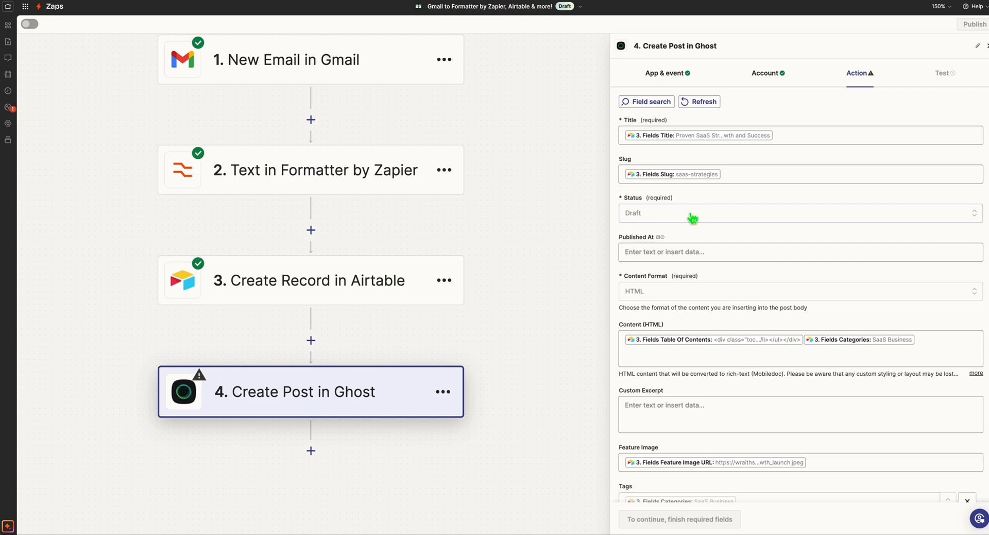
# - Look at the available Status options for the Ghost post, leaving Draft selected
pyautogui.click(692, 218)
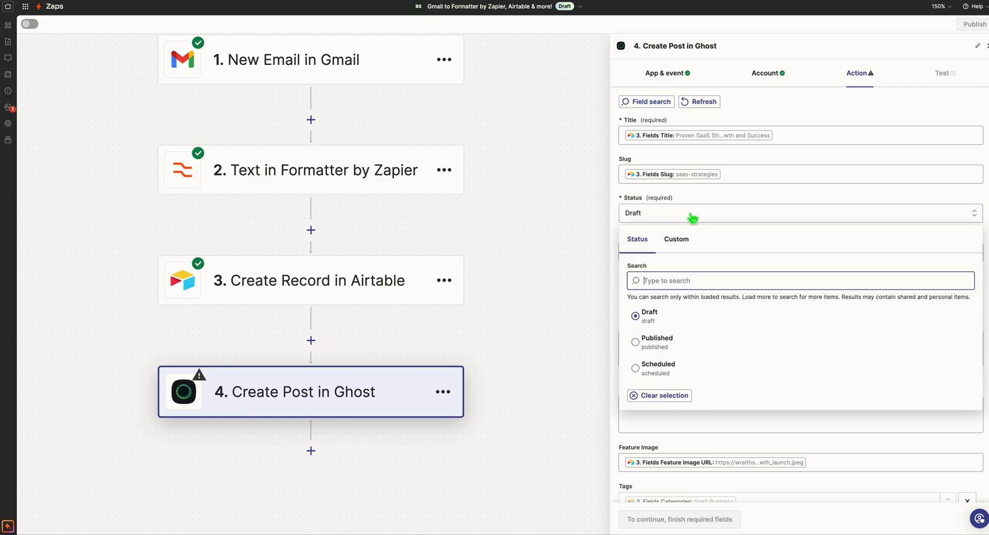
pyautogui.click(692, 218)
pyautogui.click(692, 217)
pyautogui.click(725, 196)
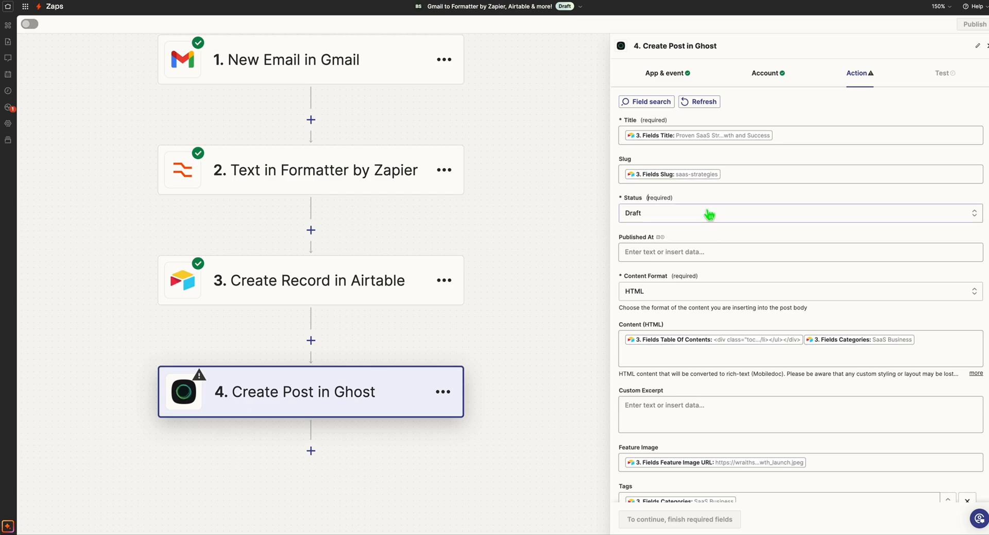
pyautogui.click(709, 215)
pyautogui.click(709, 216)
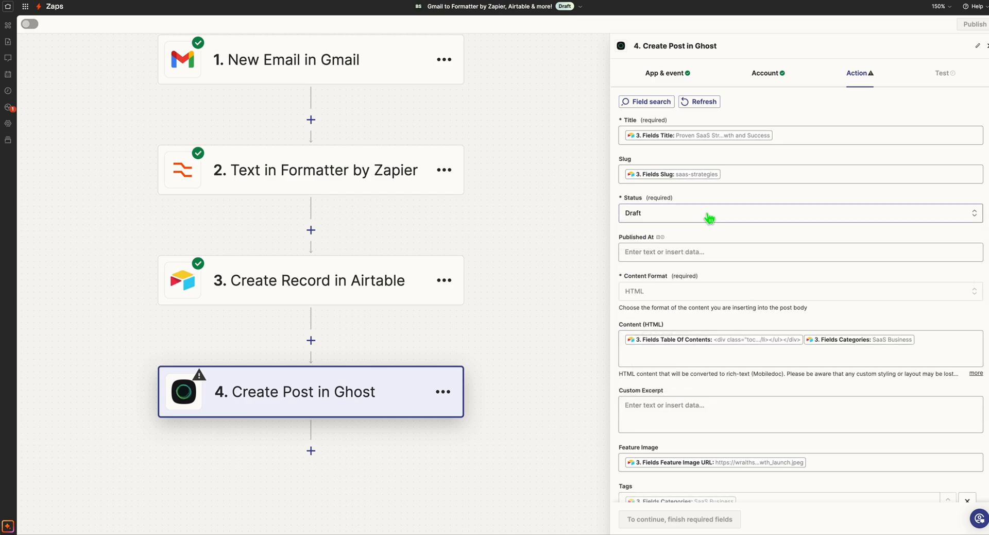
pyautogui.click(710, 216)
pyautogui.click(656, 204)
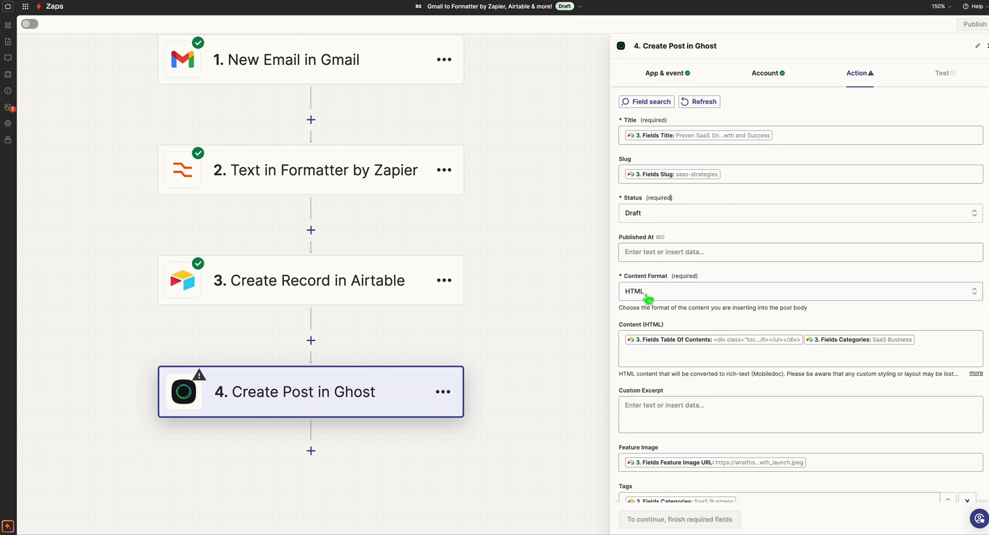
# - Replace Fields Categories with Airtable's Fields Content after the Table Of Contents in the Ghost Content (HTML) field, and retest the Ghost step
pyautogui.click(657, 346)
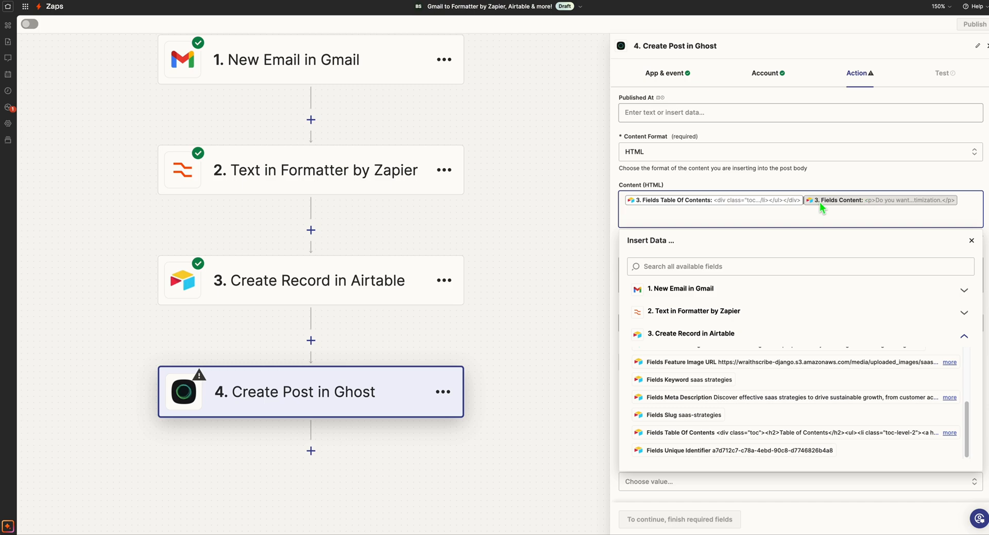
pyautogui.click(832, 184)
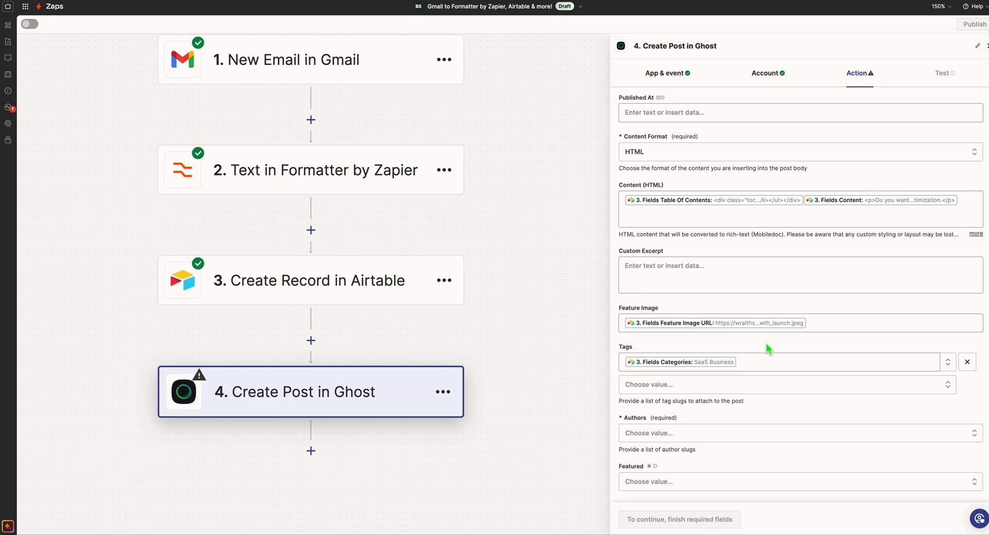
pyautogui.scroll(-5, 709, 333)
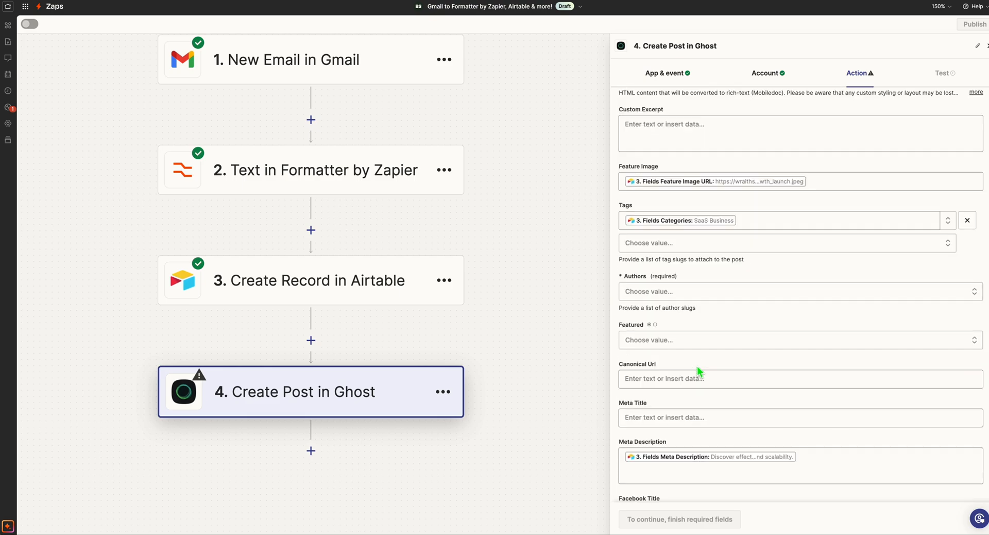
pyautogui.scroll(-10, 699, 370)
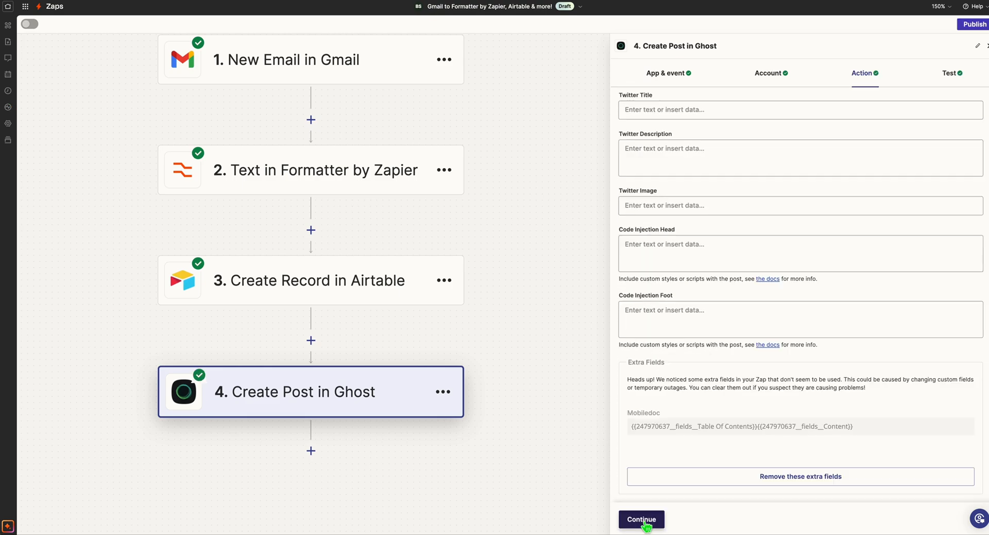
pyautogui.click(642, 520)
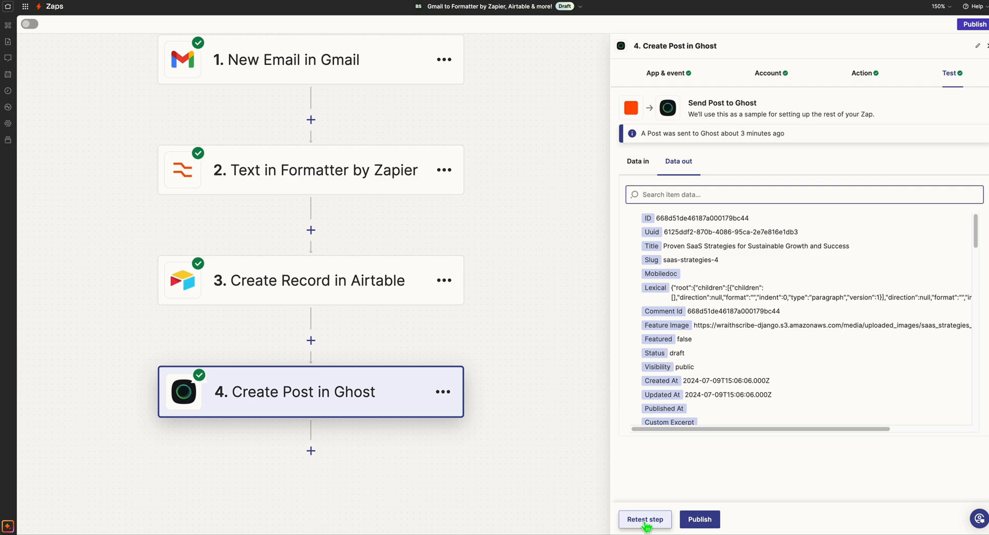
pyautogui.click(644, 521)
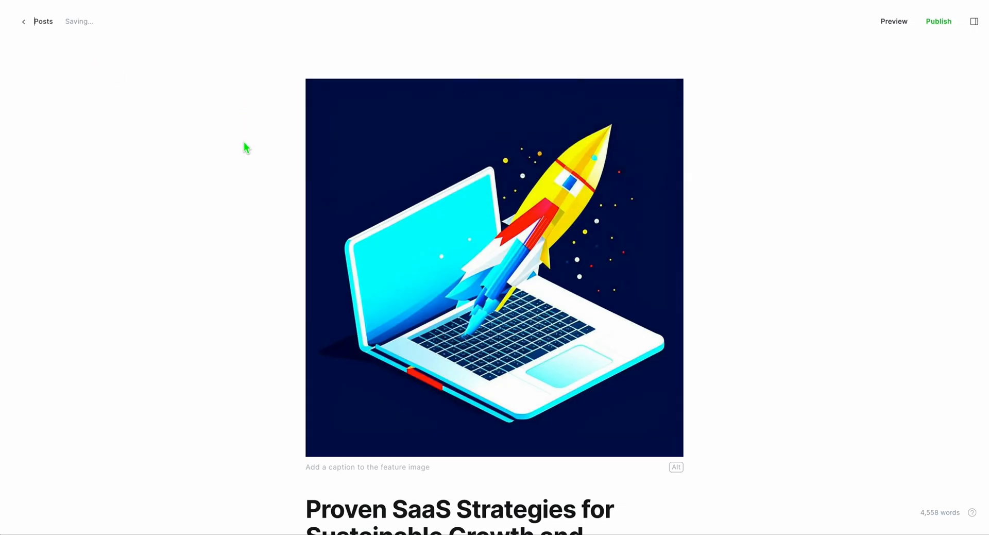
# - Switch to Ghost and review the draft post from the feature image and title down through the table of contents
pyautogui.scroll(-5, 260, 240)
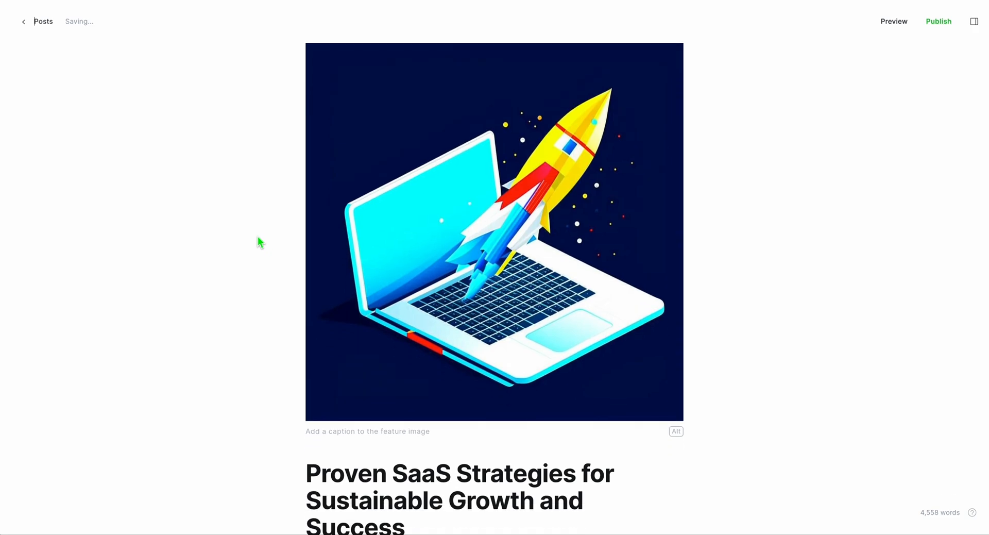
pyautogui.scroll(3, 260, 242)
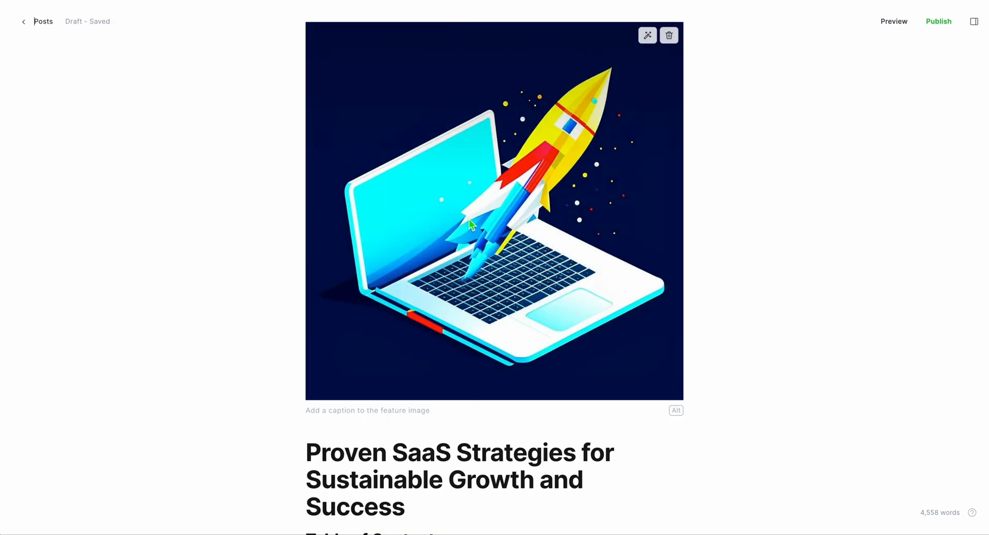
pyautogui.scroll(-7, 240, 293)
pyautogui.scroll(-20, 239, 290)
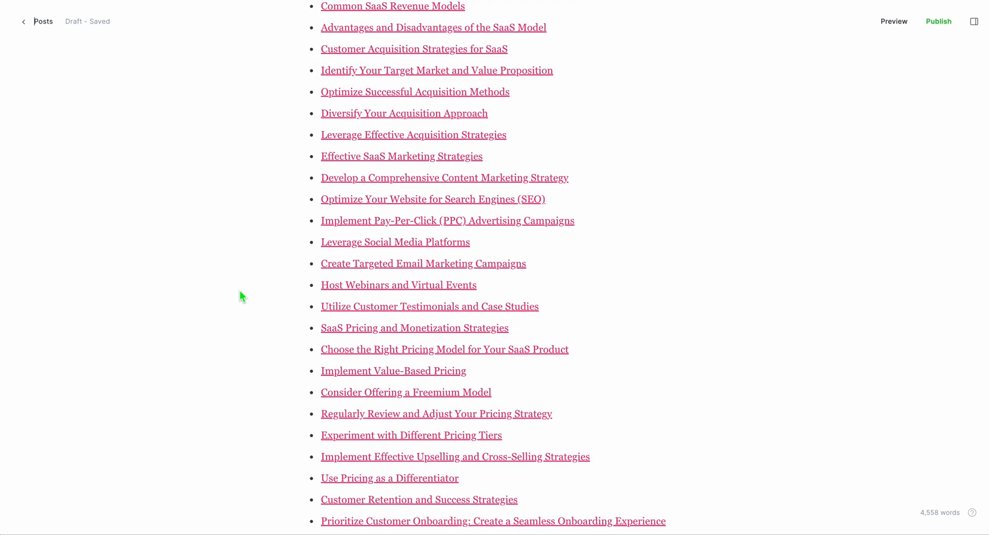
pyautogui.scroll(-20, 240, 293)
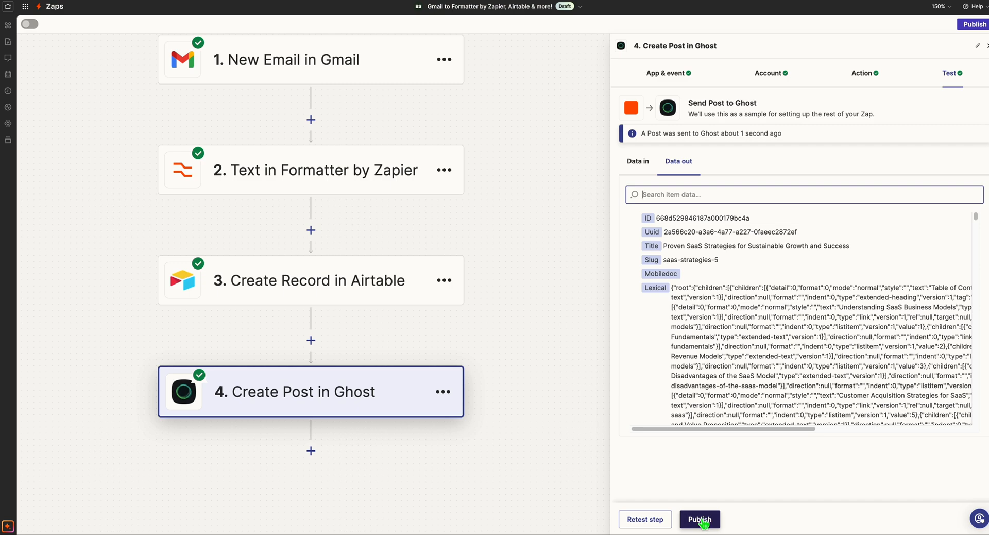
# - Switch to Wraith Scribe, open Batch Articles, and set Publish To Your Email / Zap to Yes
pyautogui.scroll(1, 565, 442)
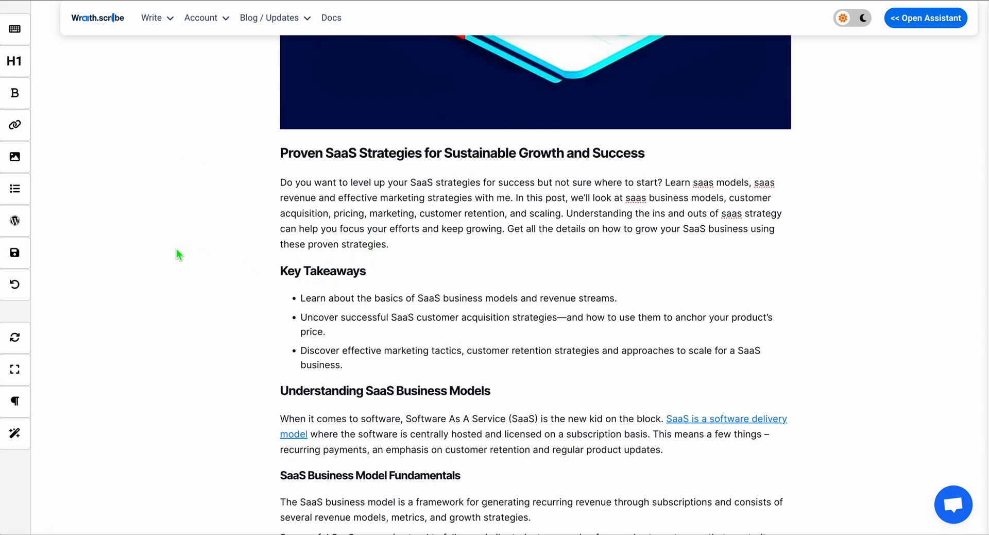
pyautogui.moveTo(15, 221)
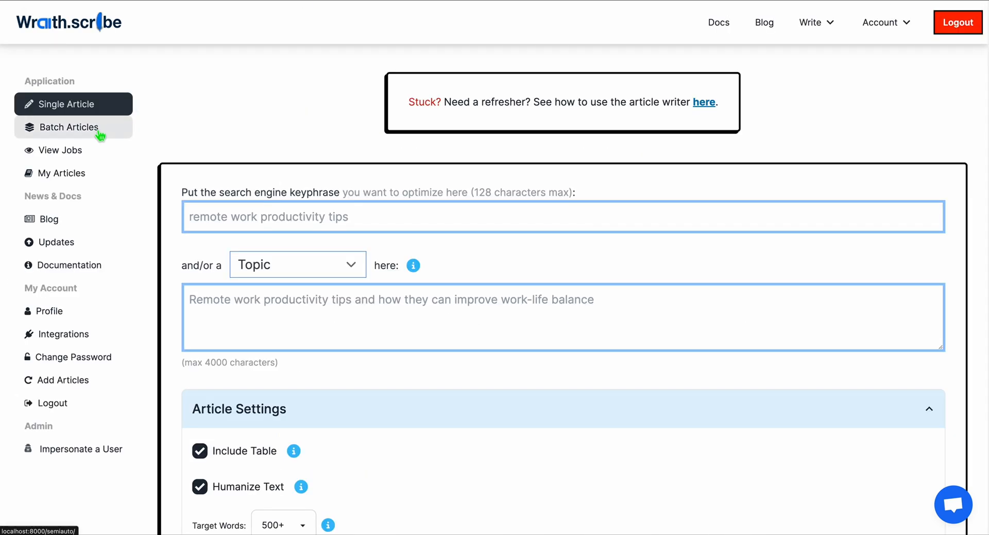
pyautogui.click(99, 135)
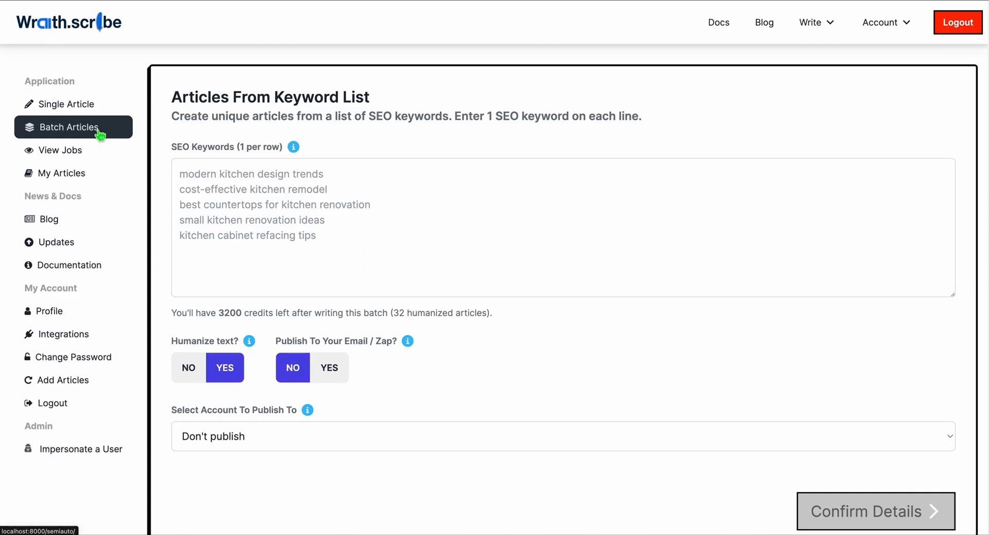
pyautogui.click(227, 185)
pyautogui.scroll(-1, 253, 187)
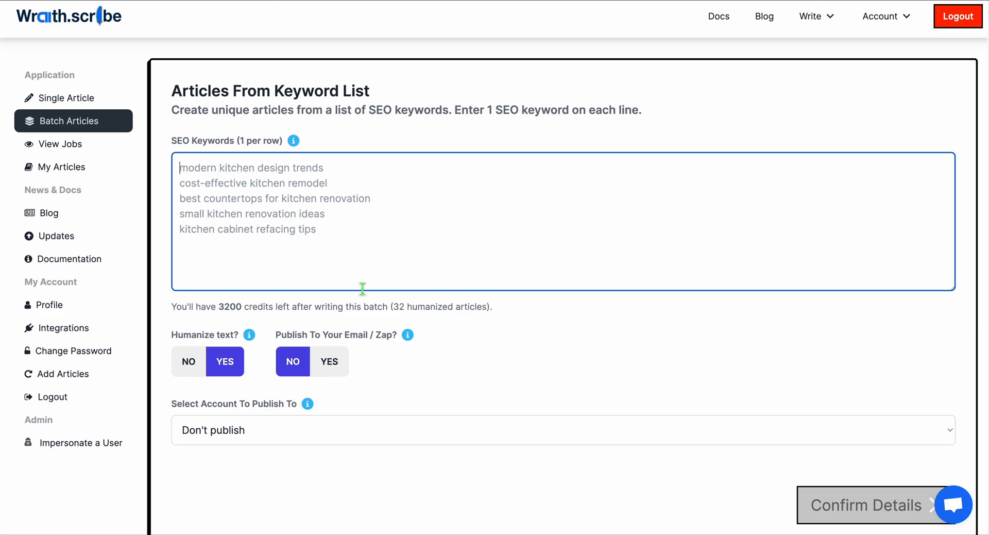
pyautogui.click(330, 365)
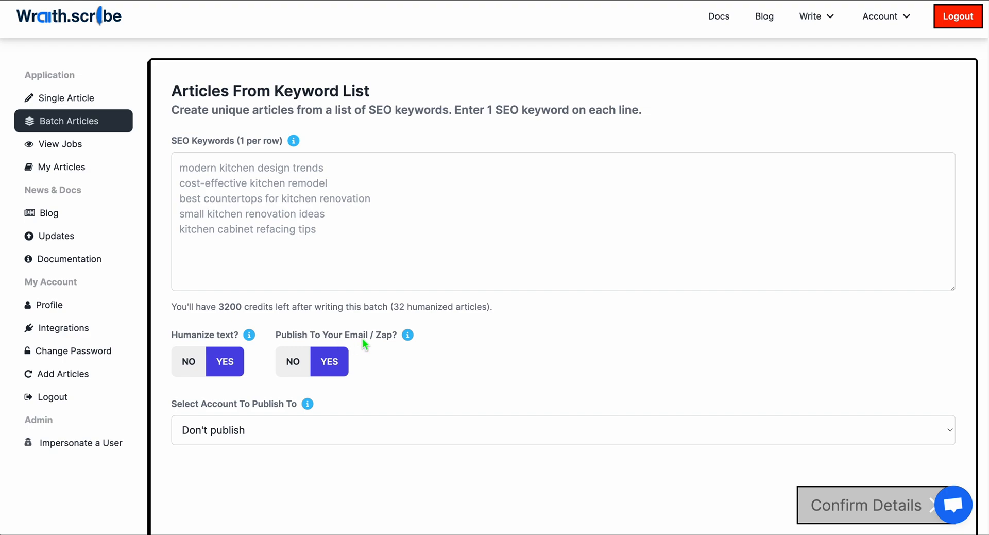
pyautogui.moveTo(408, 341)
pyautogui.moveTo(308, 407)
# - Check the available integrations, return to Batch Articles, and set Publish To Your Email / Zap to Yes
pyautogui.click(77, 328)
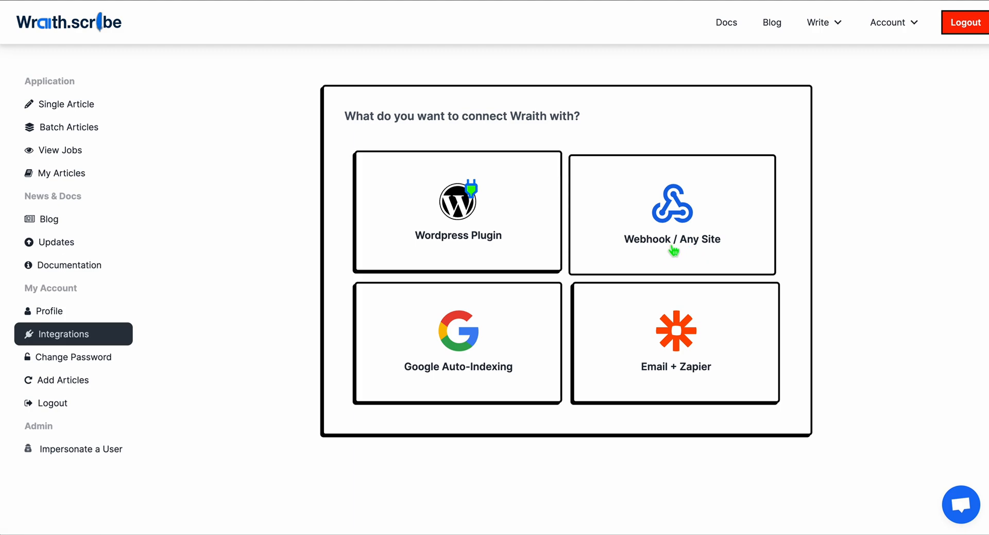
pyautogui.click(98, 129)
pyautogui.click(343, 367)
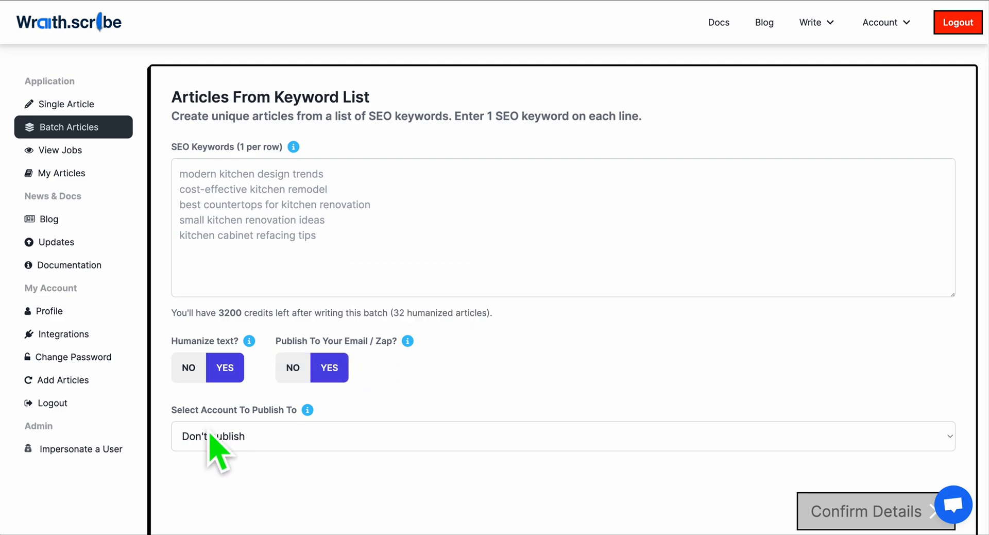
pyautogui.moveTo(407, 343)
# - Open the Webhook / Any Site connection setup from the Wraith Scribe integrations
pyautogui.click(107, 333)
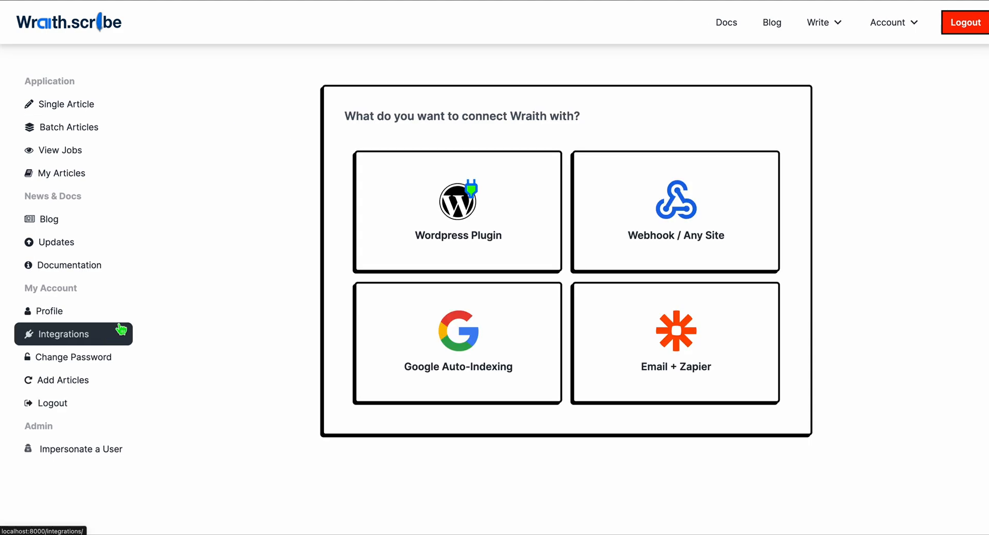
pyautogui.click(624, 210)
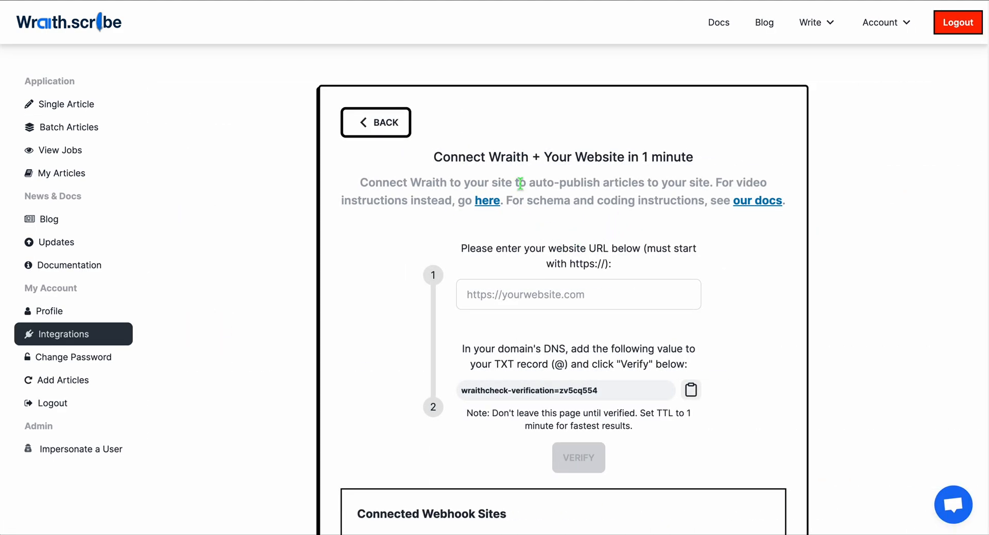